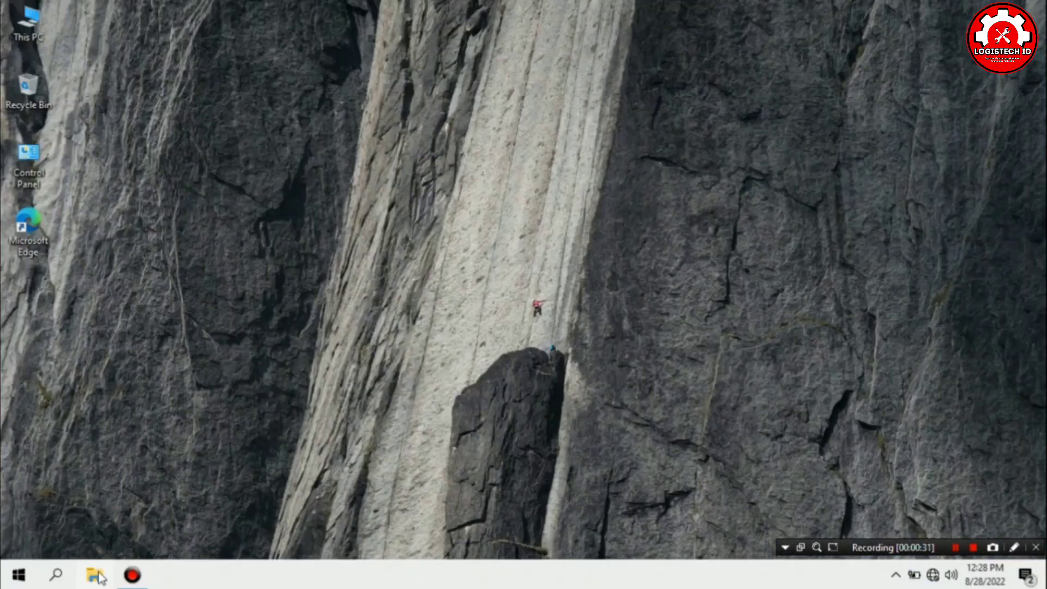
Open This PC in File Explorer and check the capacity of the Local Disk (C:) drive.
{"action": "left_click", "coordinate": [96, 575]}
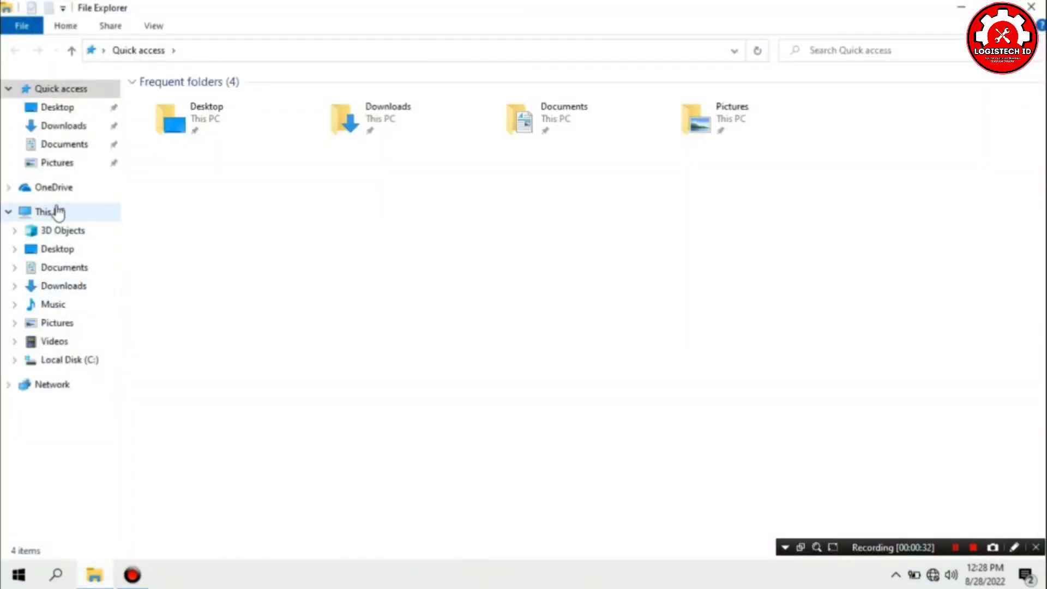
{"action": "left_click", "coordinate": [58, 211]}
{"action": "left_click", "coordinate": [269, 223]}
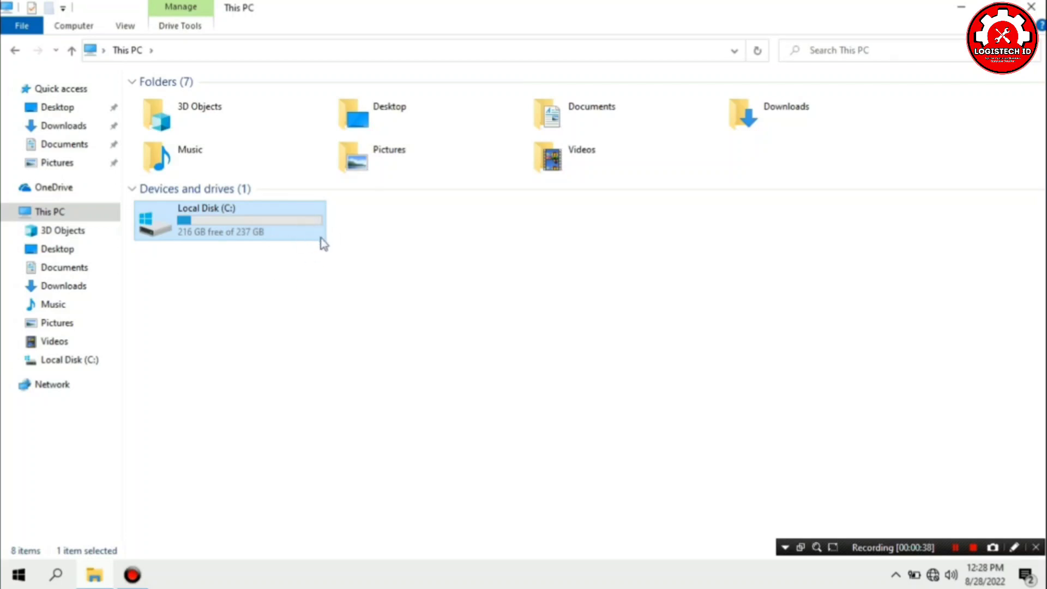
{"action": "left_click", "coordinate": [355, 272]}
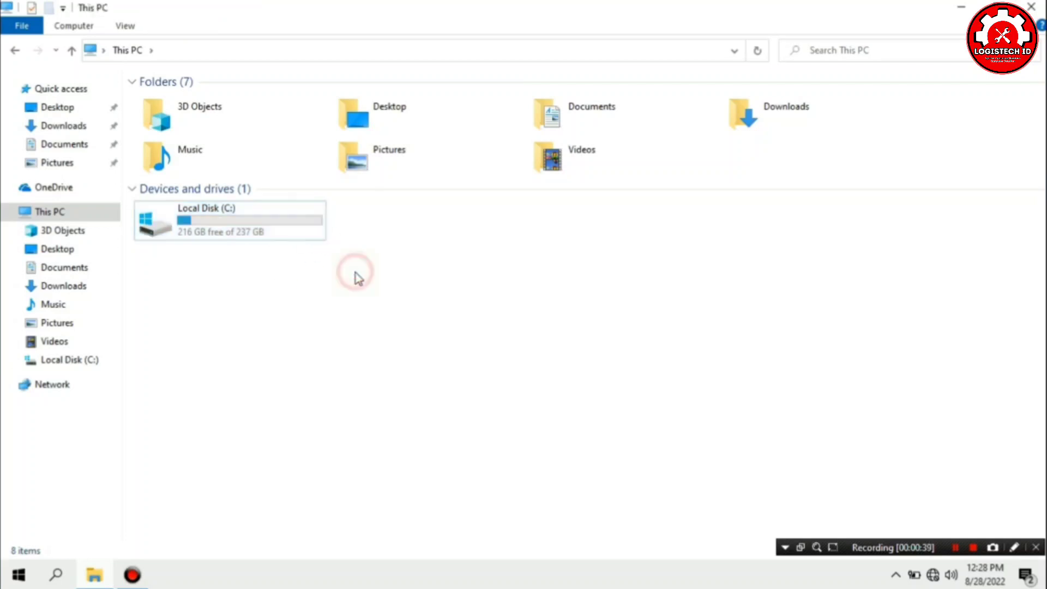
{"action": "left_click", "coordinate": [301, 229]}
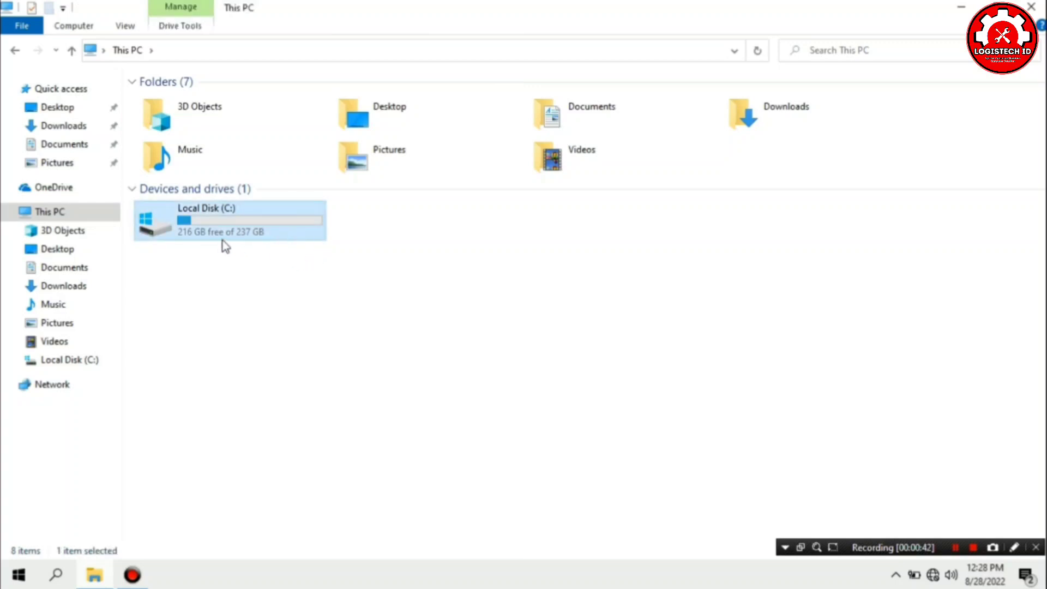
{"action": "mouse_move", "coordinate": [243, 235]}
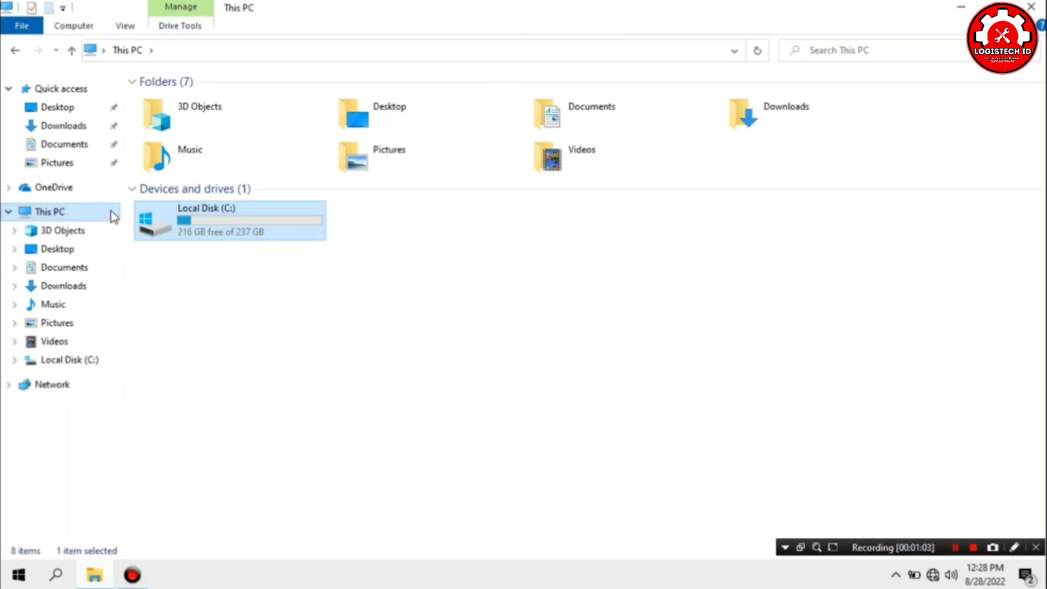
Open Computer Management for This PC, show Disk Management and maximize the window.
{"action": "right_click", "coordinate": [68, 219]}
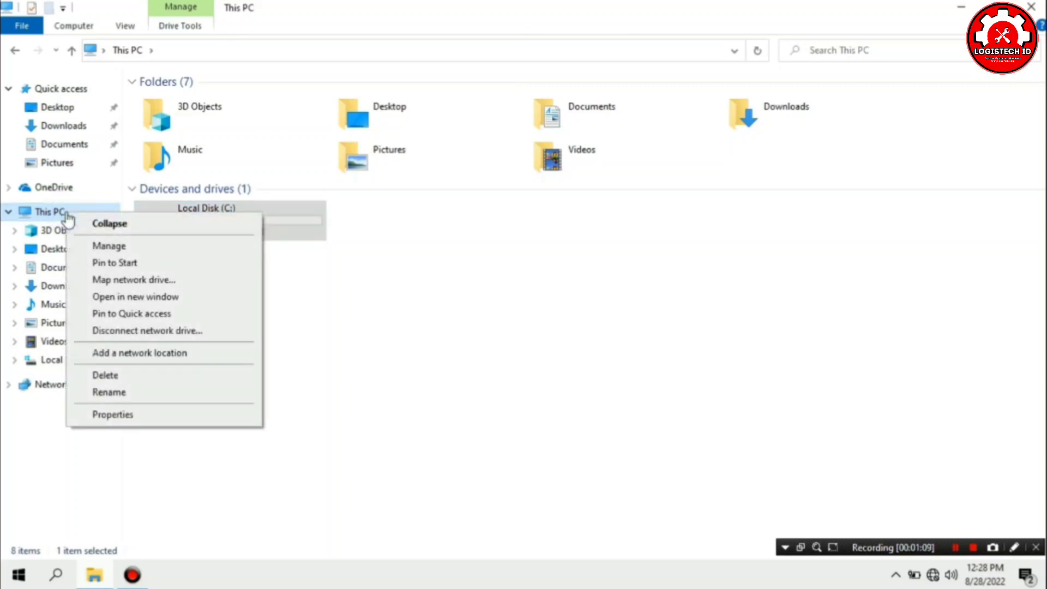
{"action": "left_click", "coordinate": [131, 249]}
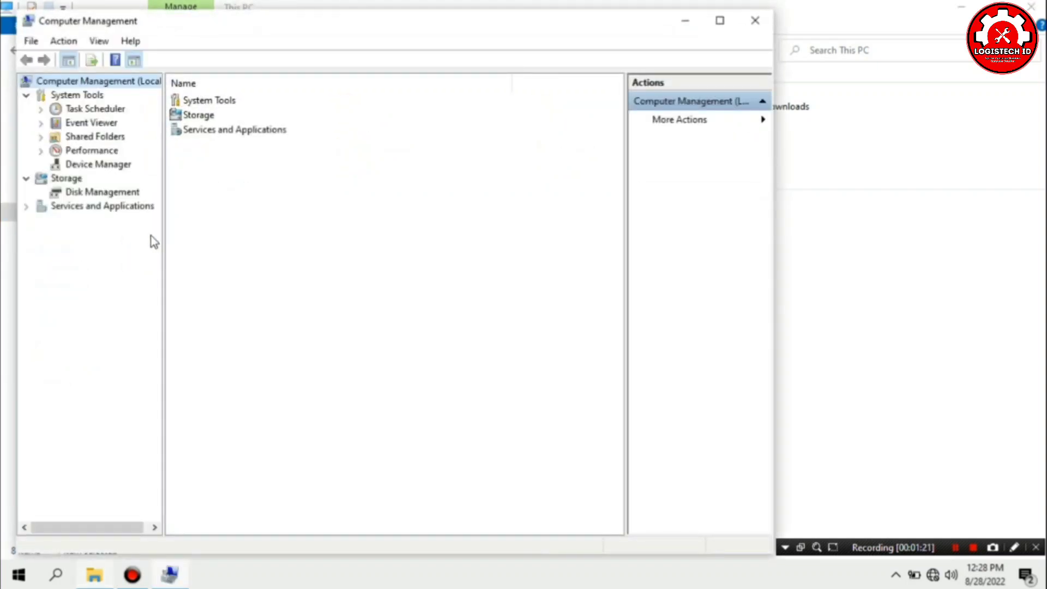
{"action": "left_click", "coordinate": [116, 194]}
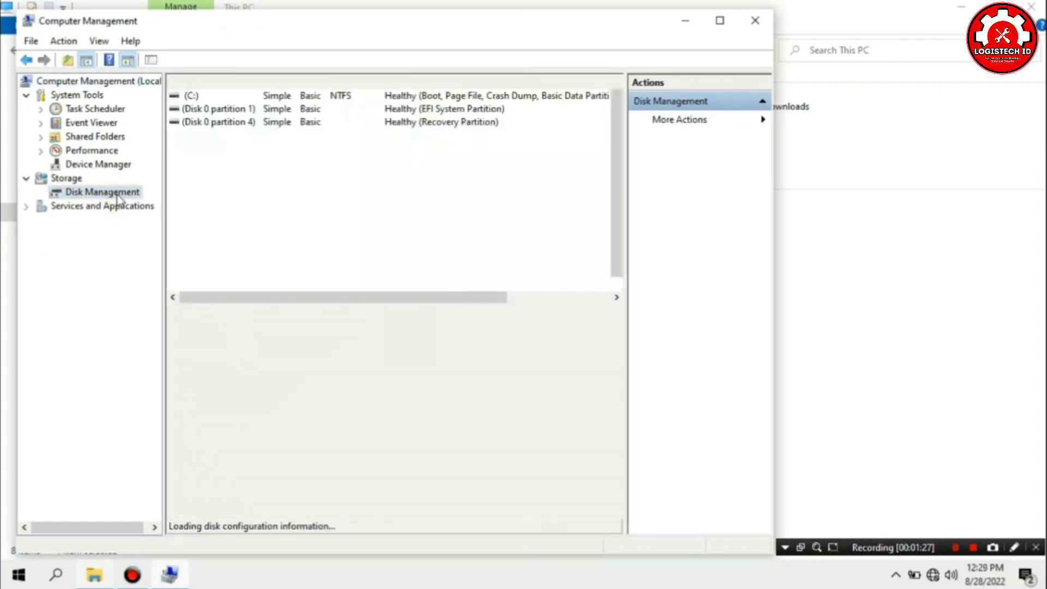
{"action": "left_click", "coordinate": [720, 20]}
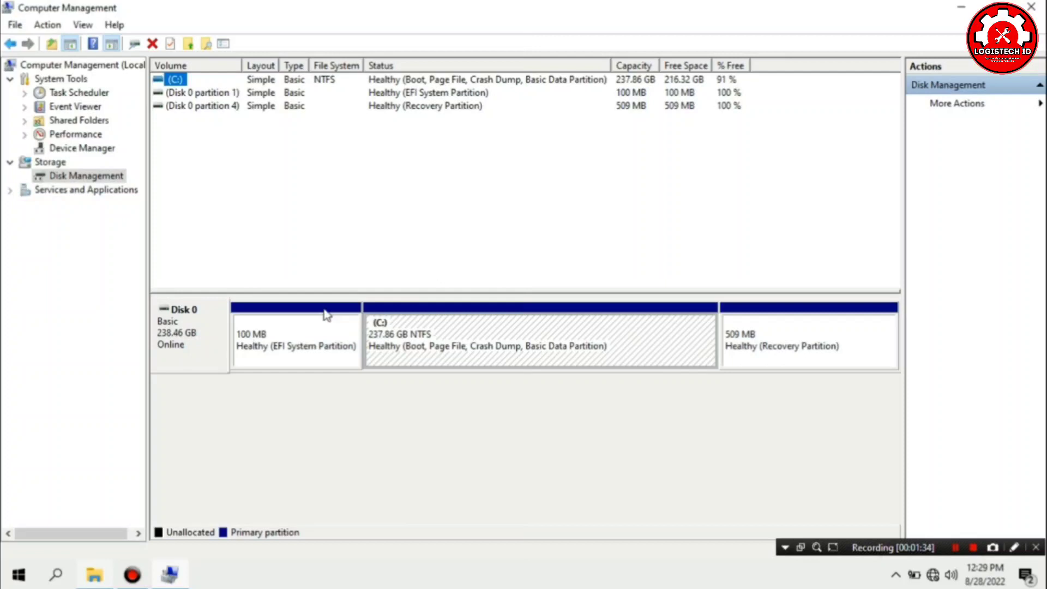
Shrink the C: volume on Disk 0 by 103090 MB to free up unallocated space.
{"action": "left_click", "coordinate": [446, 332]}
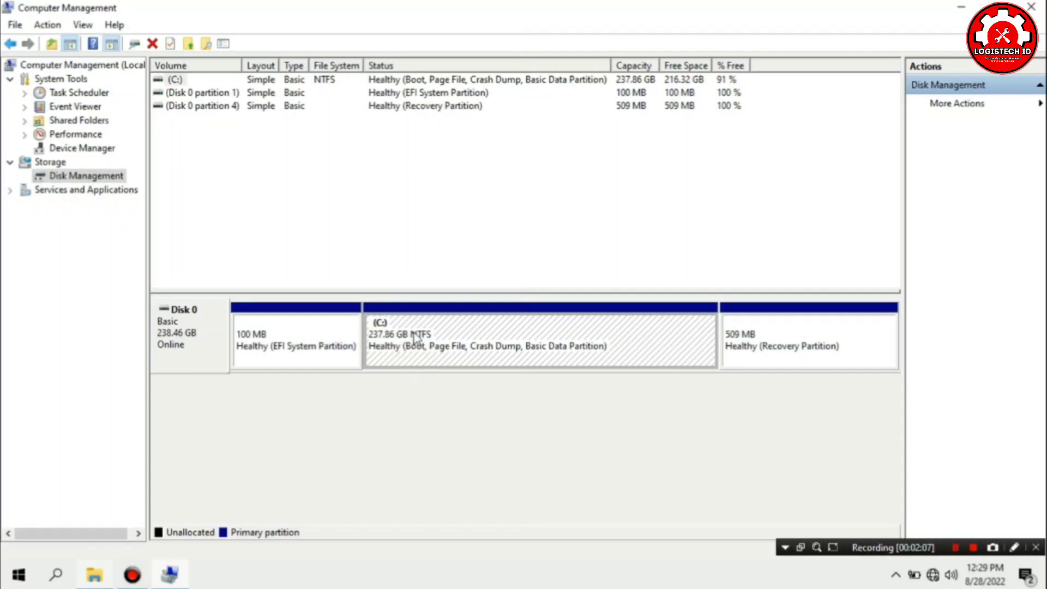
{"action": "right_click", "coordinate": [441, 337]}
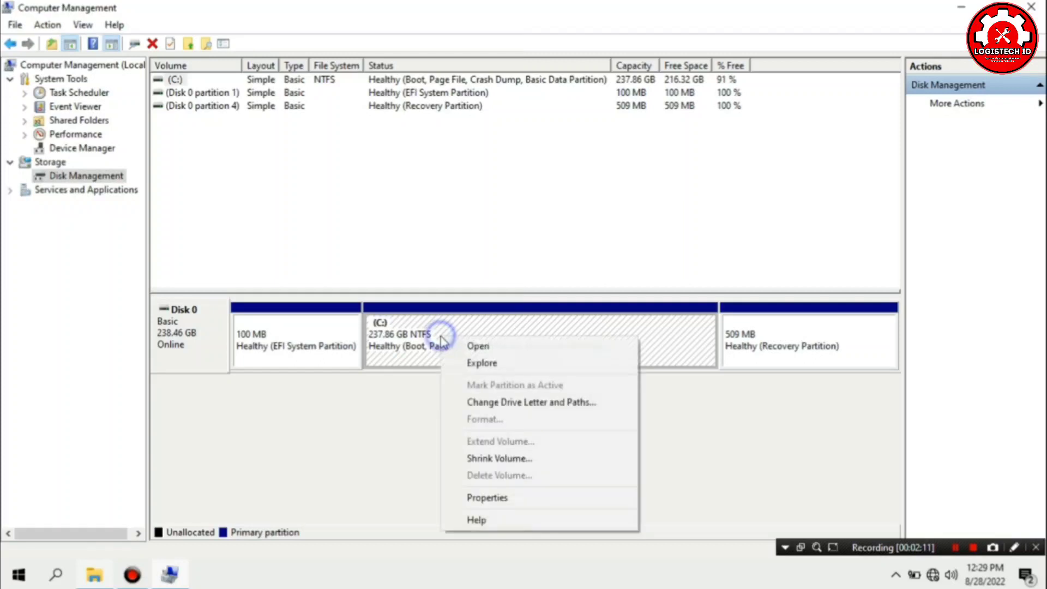
{"action": "left_click", "coordinate": [516, 459]}
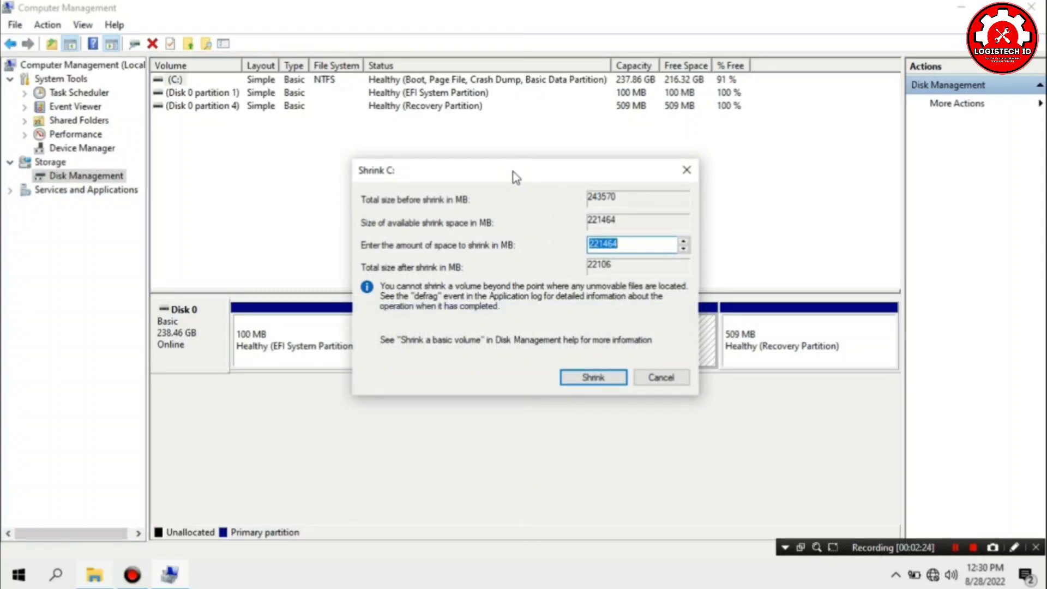
{"action": "left_click_drag", "start_coordinate": [512, 172], "coordinate": [408, 184]}
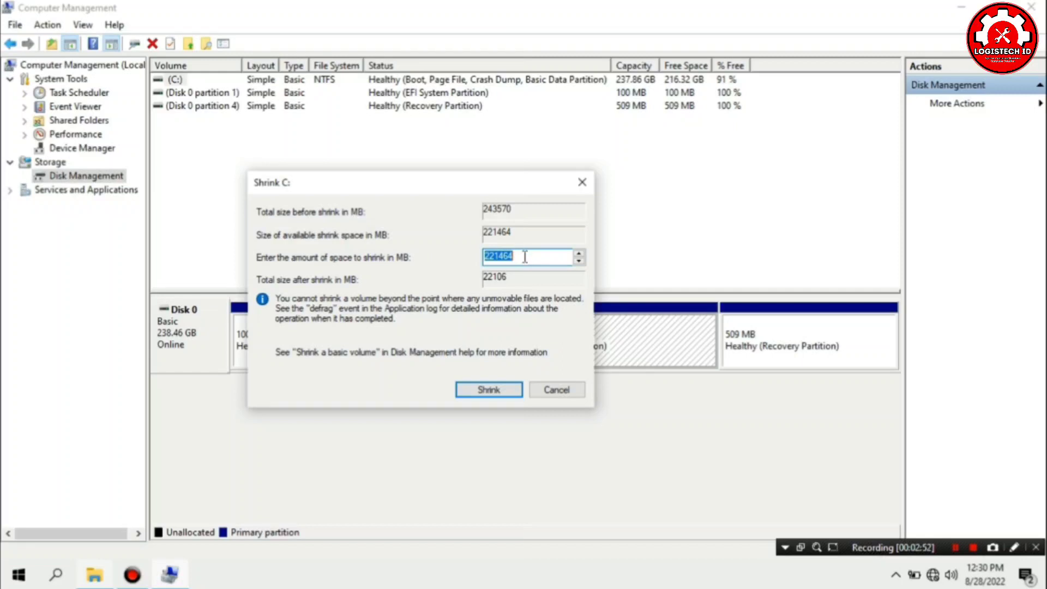
{"action": "type", "text": "10390"}
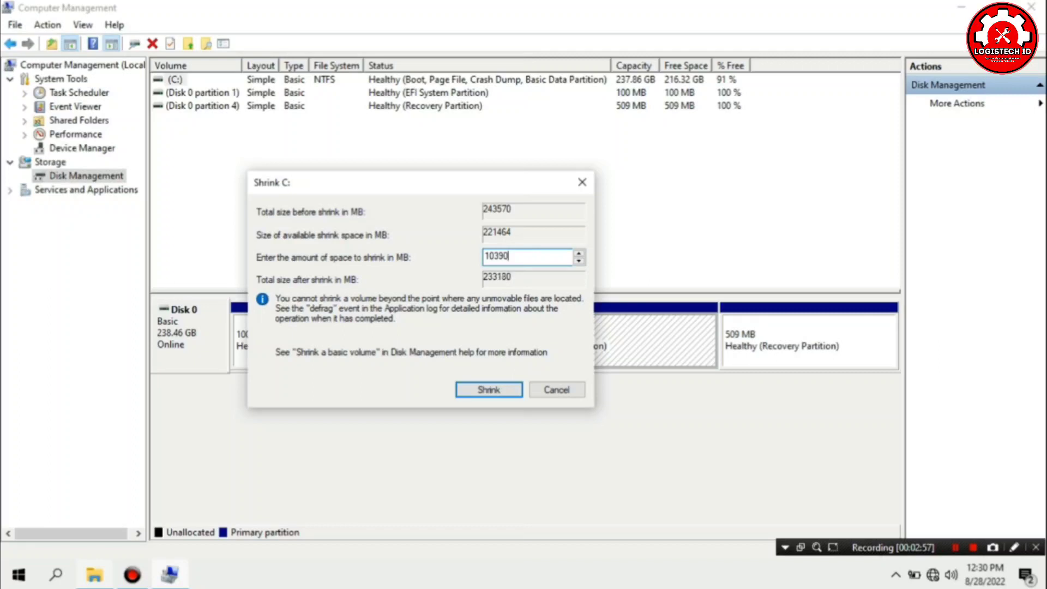
{"action": "left_click", "coordinate": [501, 255]}
{"action": "type", "text": "0"}
{"action": "left_click_drag", "start_coordinate": [527, 257], "coordinate": [482, 257]}
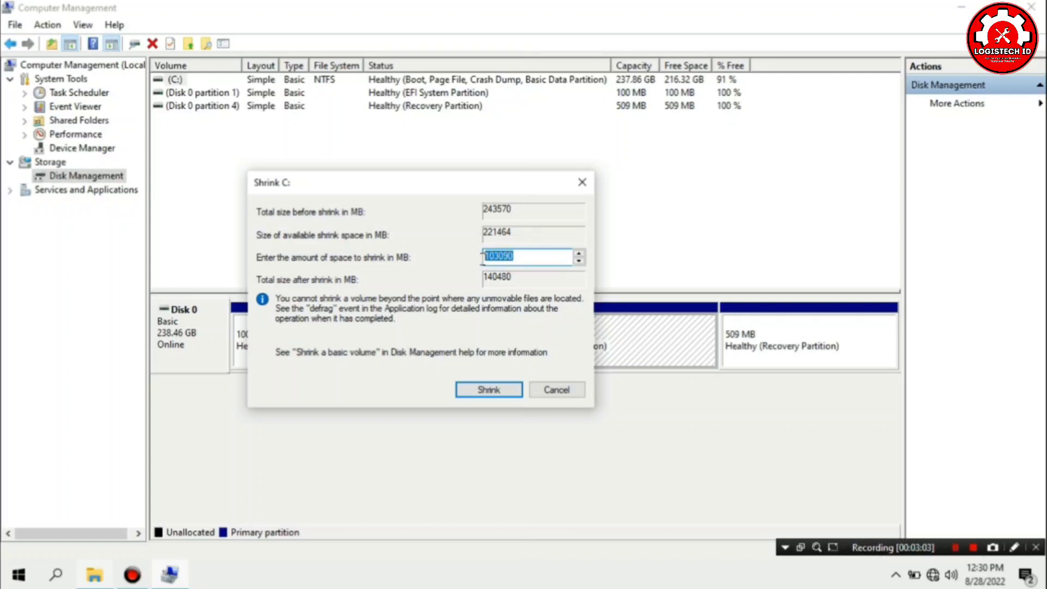
{"action": "left_click", "coordinate": [521, 257]}
{"action": "left_click", "coordinate": [499, 390]}
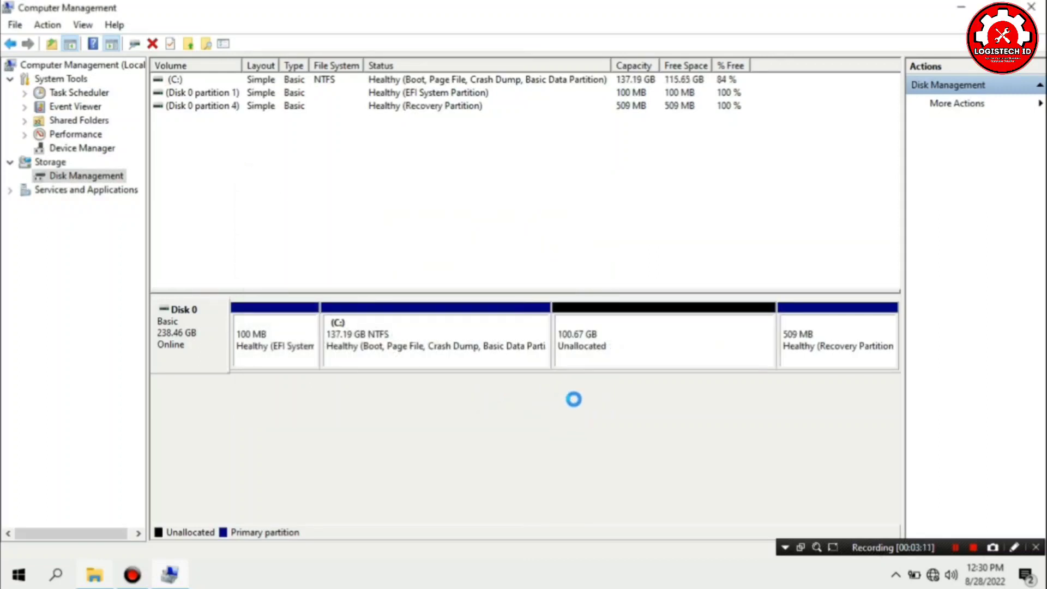
Inspect the unallocated space, check the drives in File Explorer's This PC view, and return to Disk Management.
{"action": "left_click", "coordinate": [620, 345]}
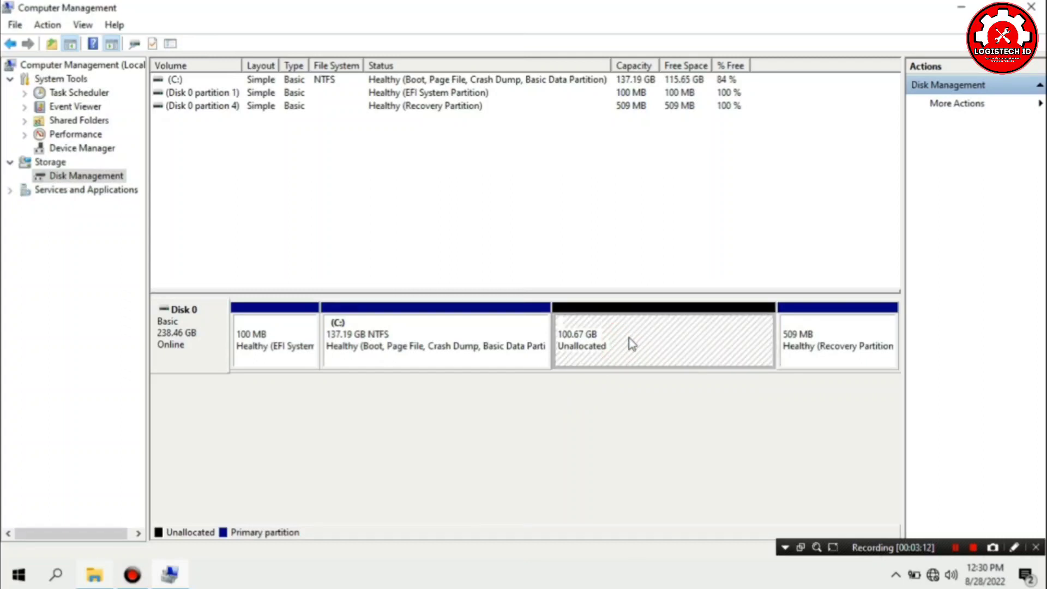
{"action": "right_click", "coordinate": [631, 343]}
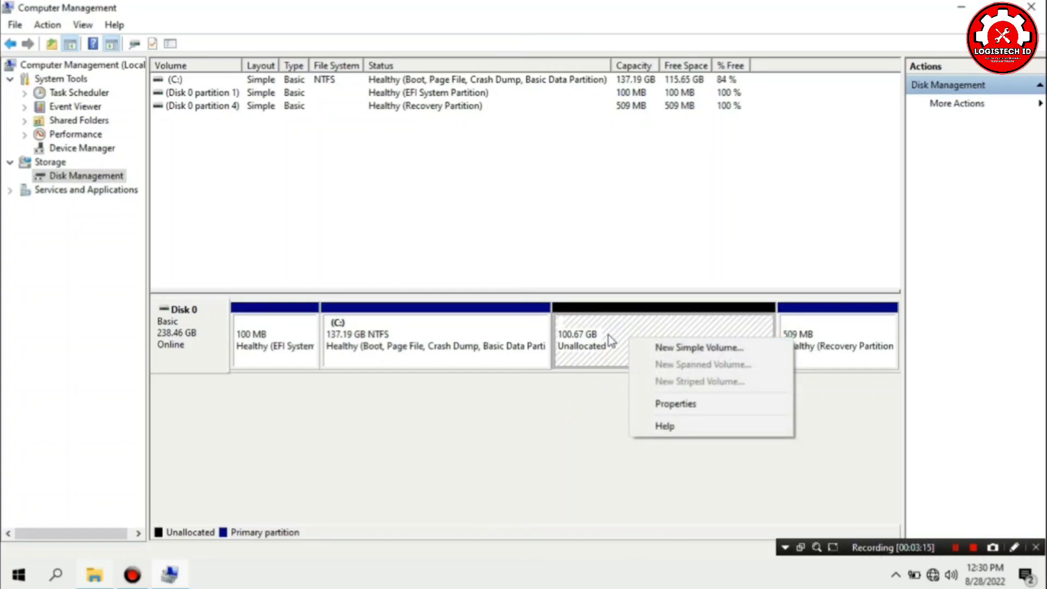
{"action": "left_click", "coordinate": [606, 339]}
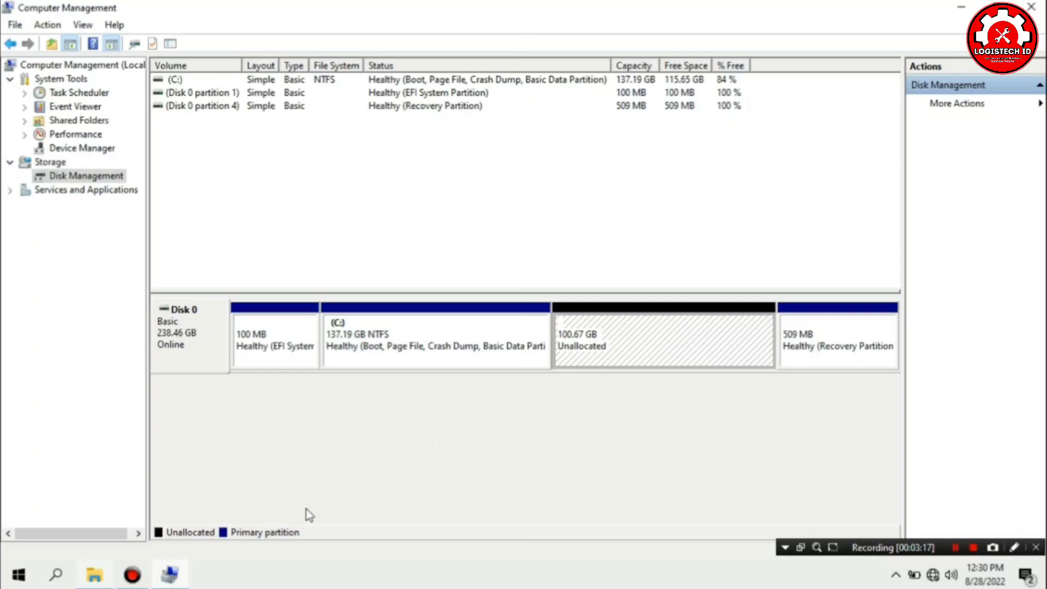
{"action": "left_click", "coordinate": [93, 578]}
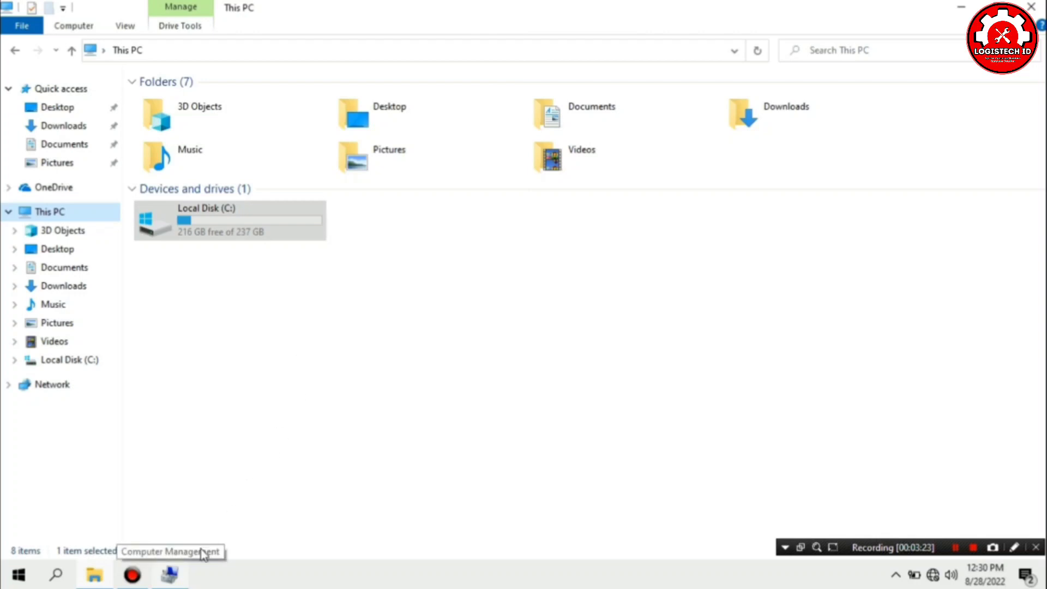
{"action": "left_click", "coordinate": [174, 582]}
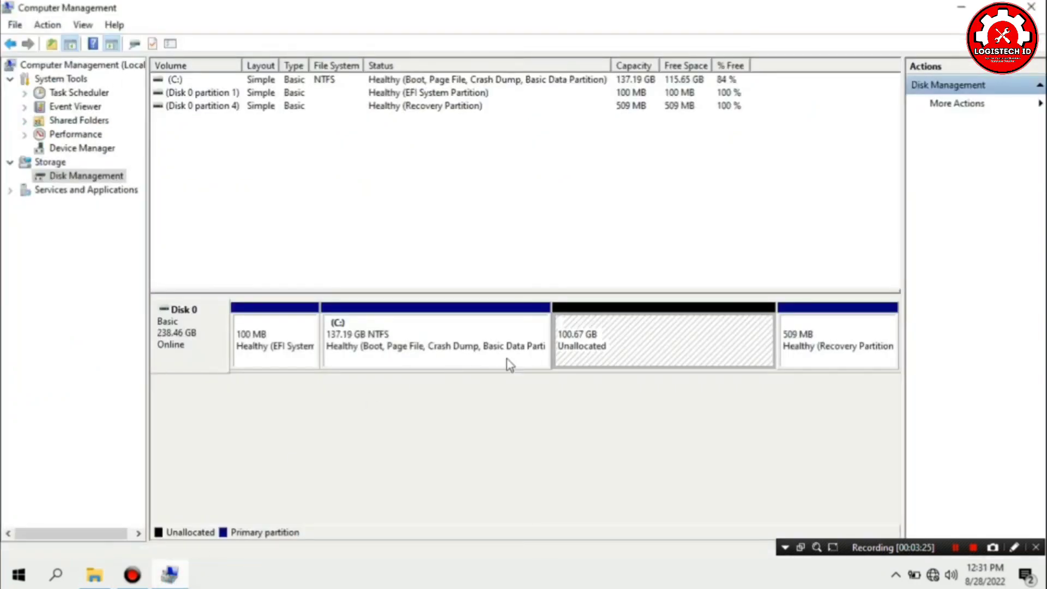
Start a new simple volume in the unallocated space with the full 103089 MB and drive letter D.
{"action": "right_click", "coordinate": [633, 346]}
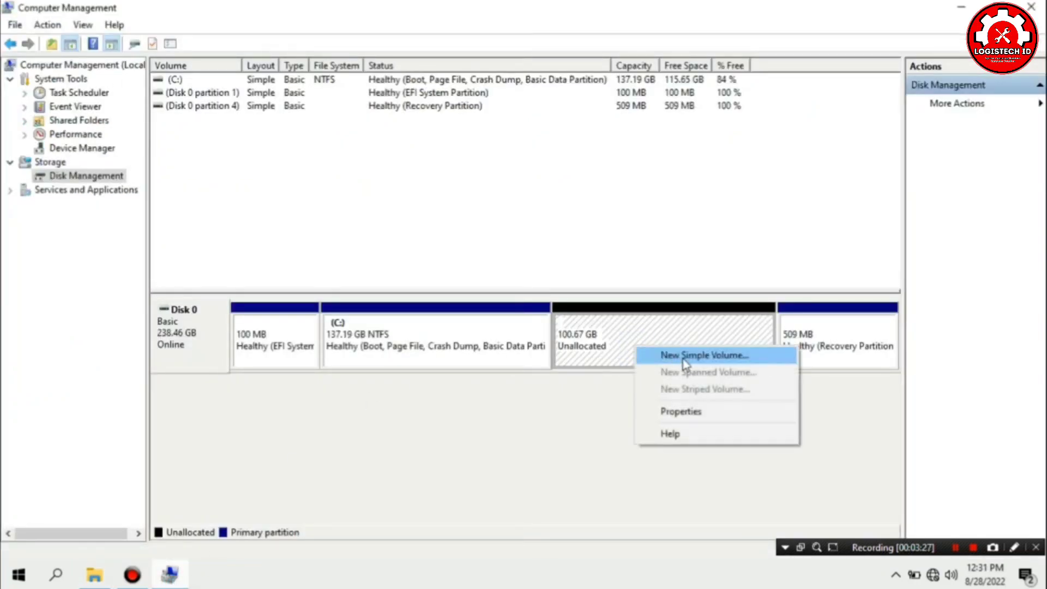
{"action": "left_click", "coordinate": [709, 356]}
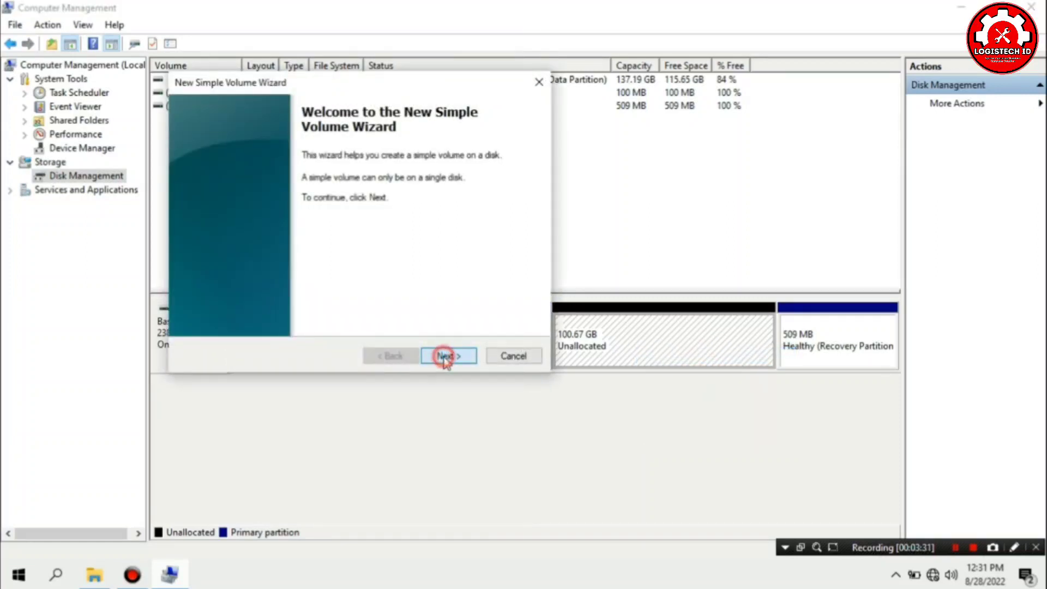
{"action": "left_click", "coordinate": [445, 357]}
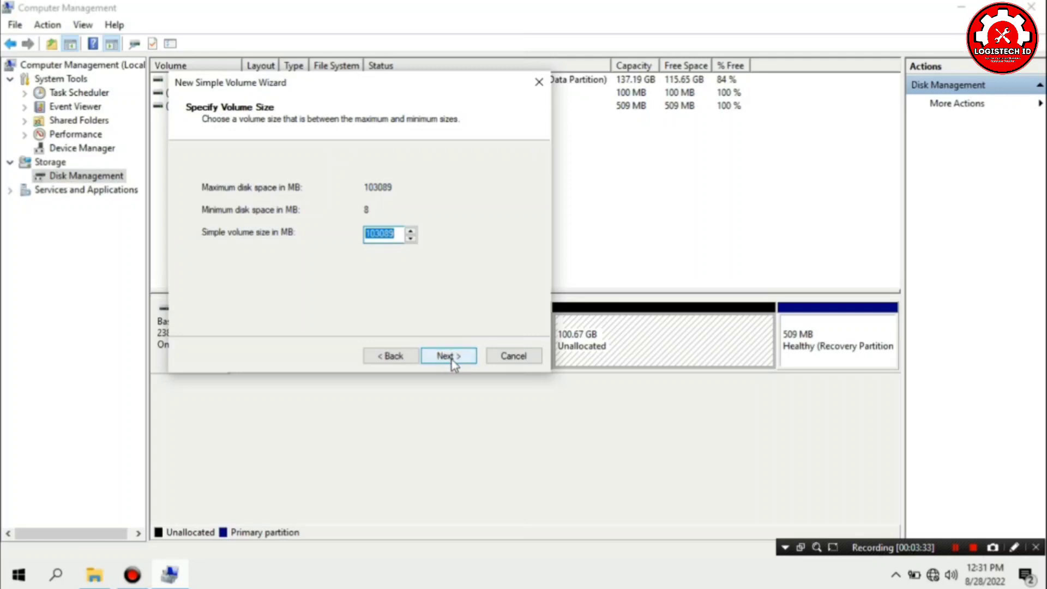
{"action": "left_click", "coordinate": [452, 361]}
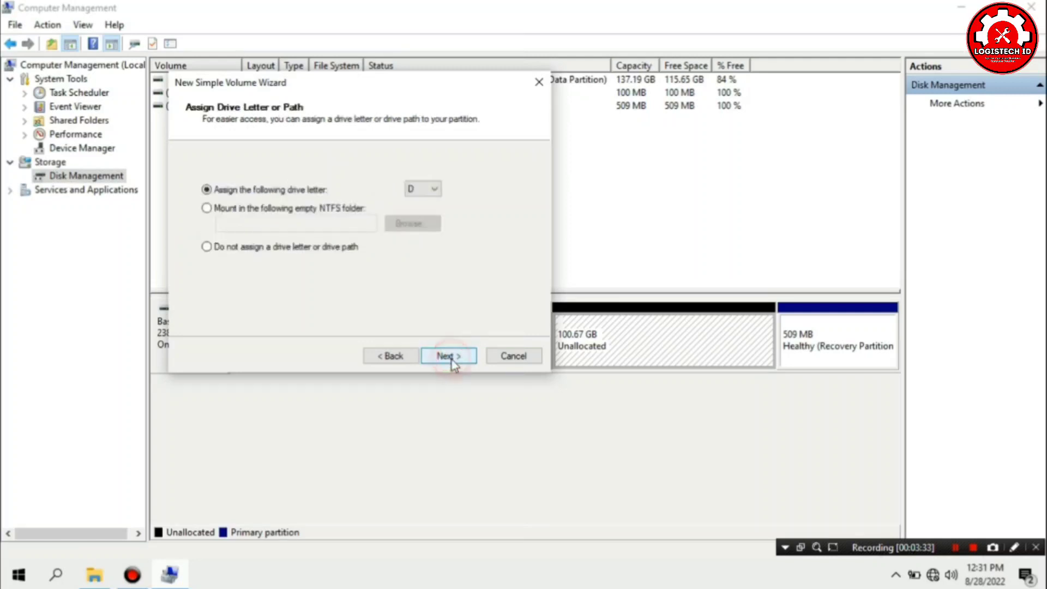
{"action": "left_click", "coordinate": [432, 191]}
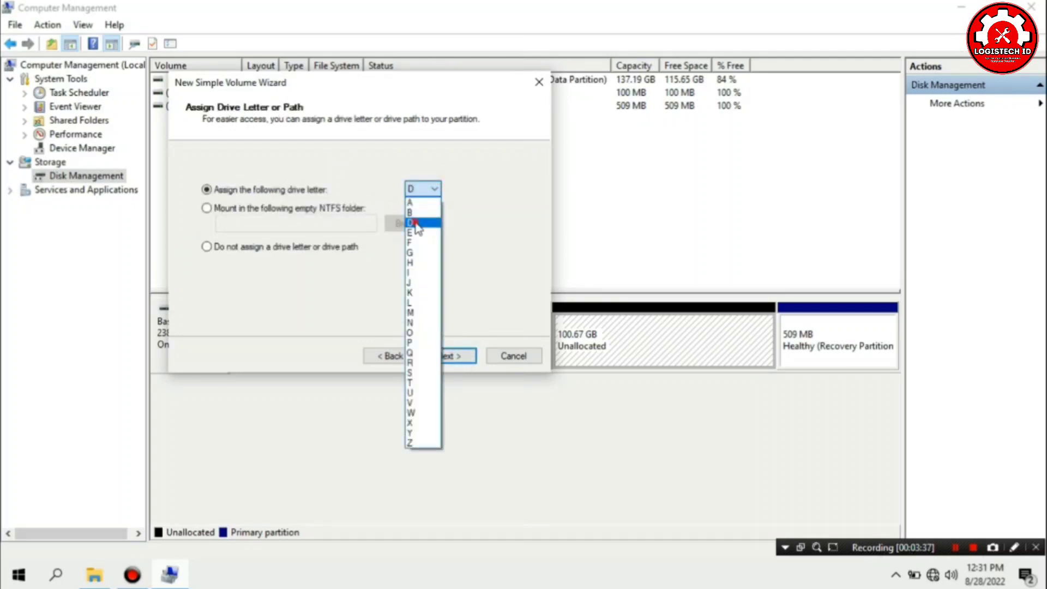
{"action": "left_click", "coordinate": [417, 224]}
{"action": "left_click", "coordinate": [453, 355]}
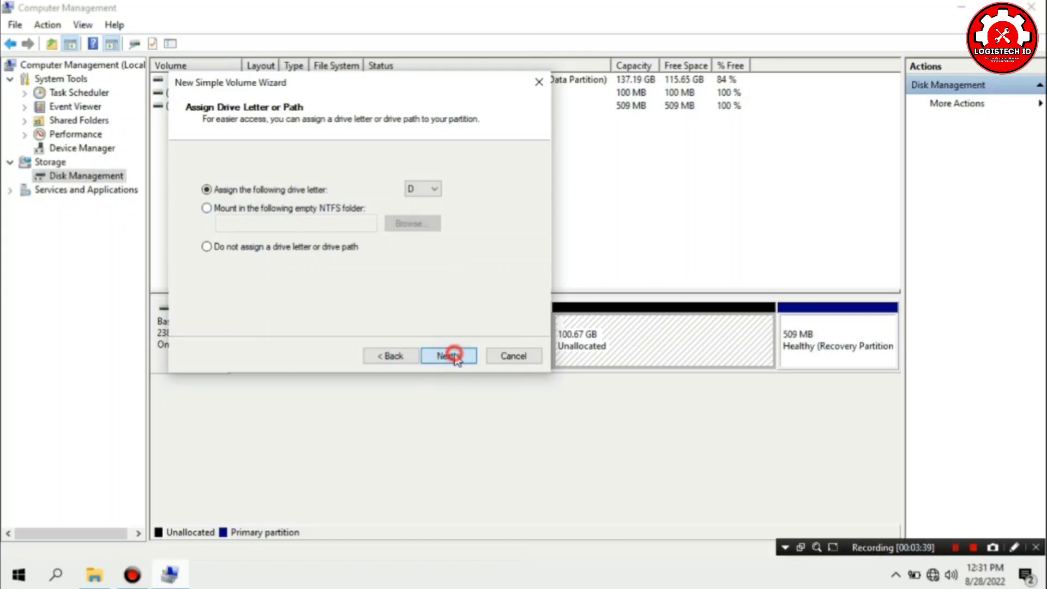
Label the new volume DATA, keep NTFS with default allocation size and quick format, and finish creating it.
{"action": "left_click_drag", "start_coordinate": [397, 263], "coordinate": [286, 277]}
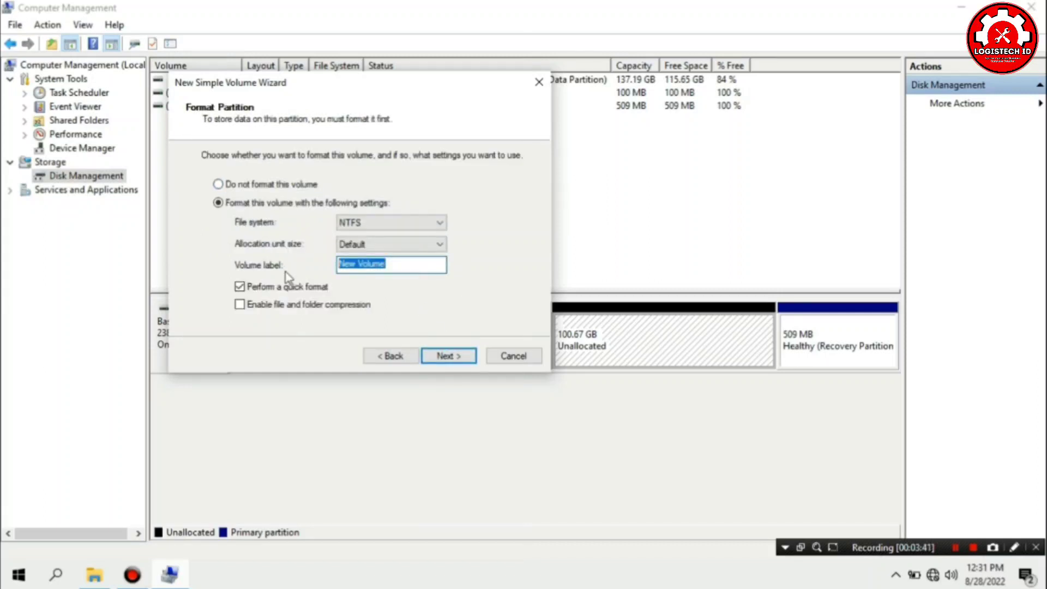
{"action": "type", "text": "DATA"}
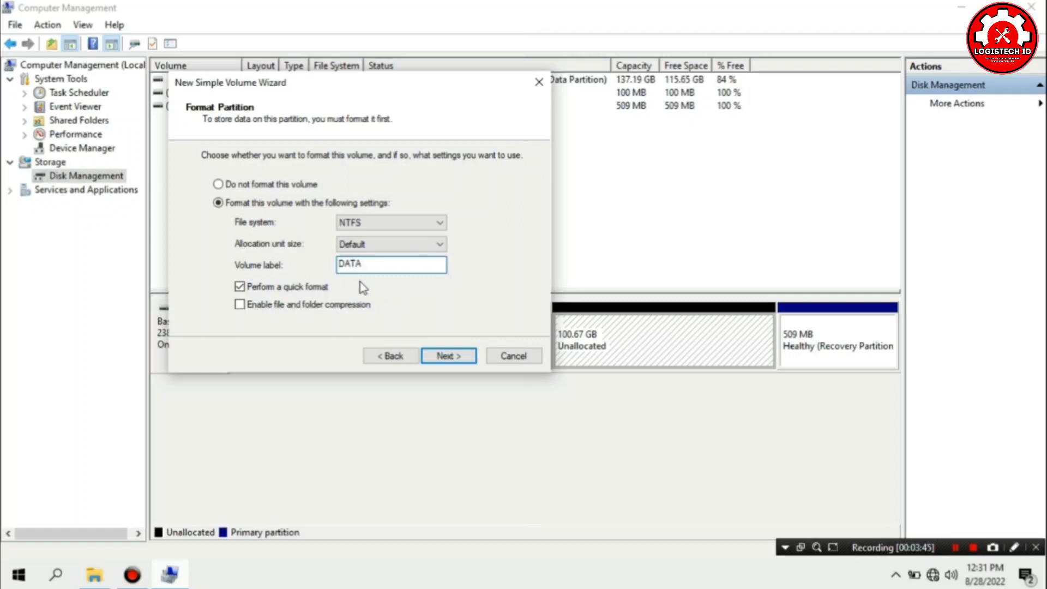
{"action": "left_click", "coordinate": [447, 356]}
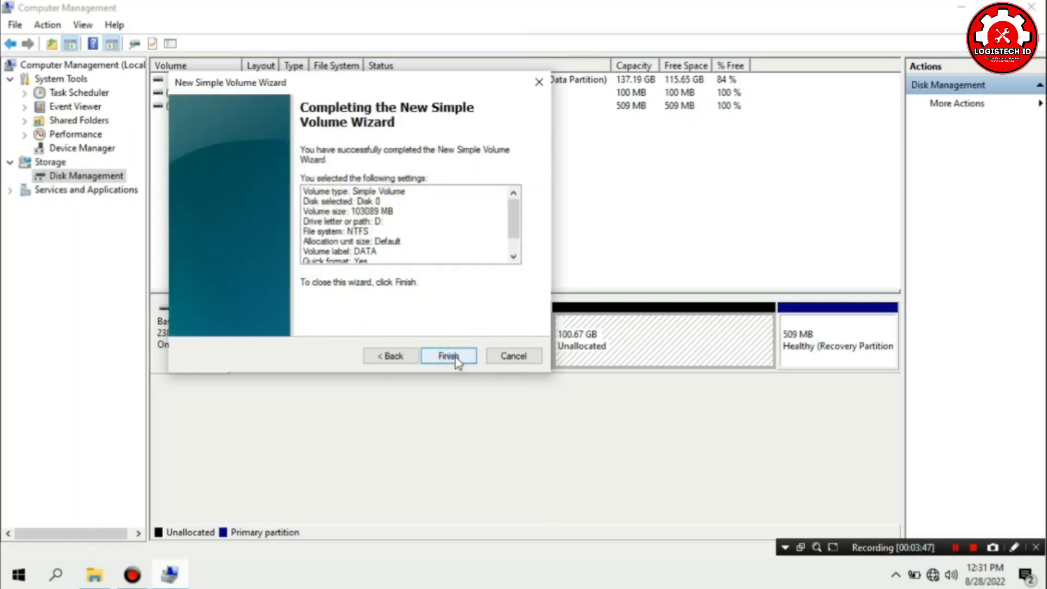
{"action": "left_click", "coordinate": [448, 355]}
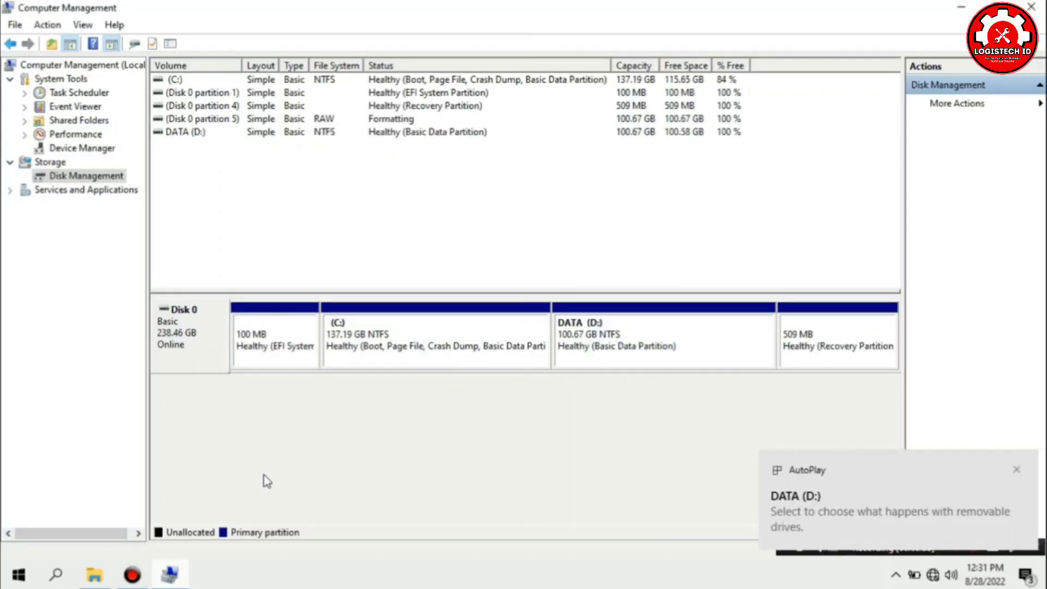
Check the DATA (D:) and Local Disk (C:) drives in File Explorer and close its window.
{"action": "left_click", "coordinate": [101, 581]}
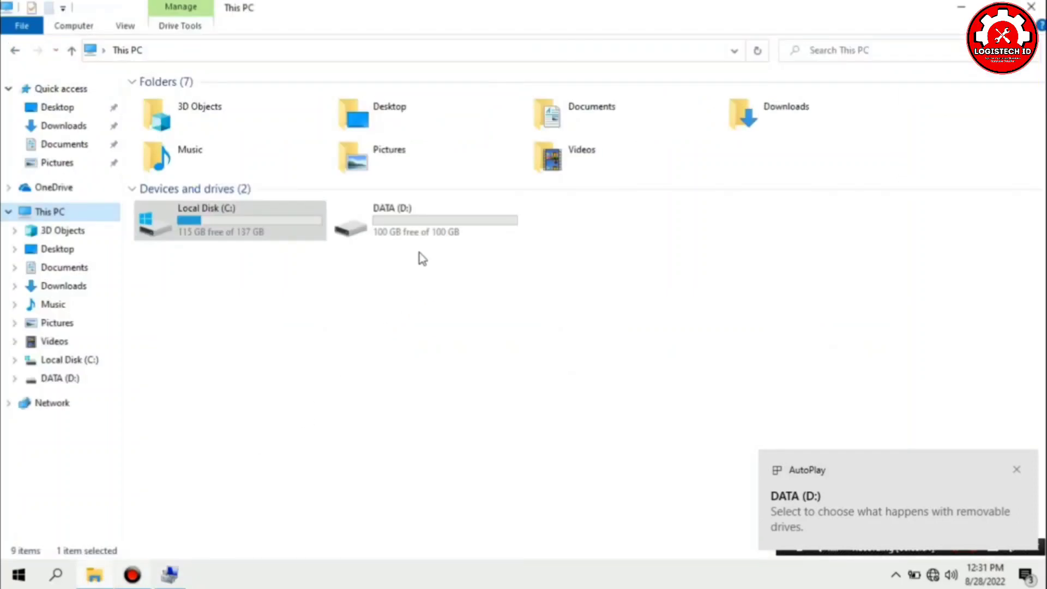
{"action": "left_click", "coordinate": [437, 221]}
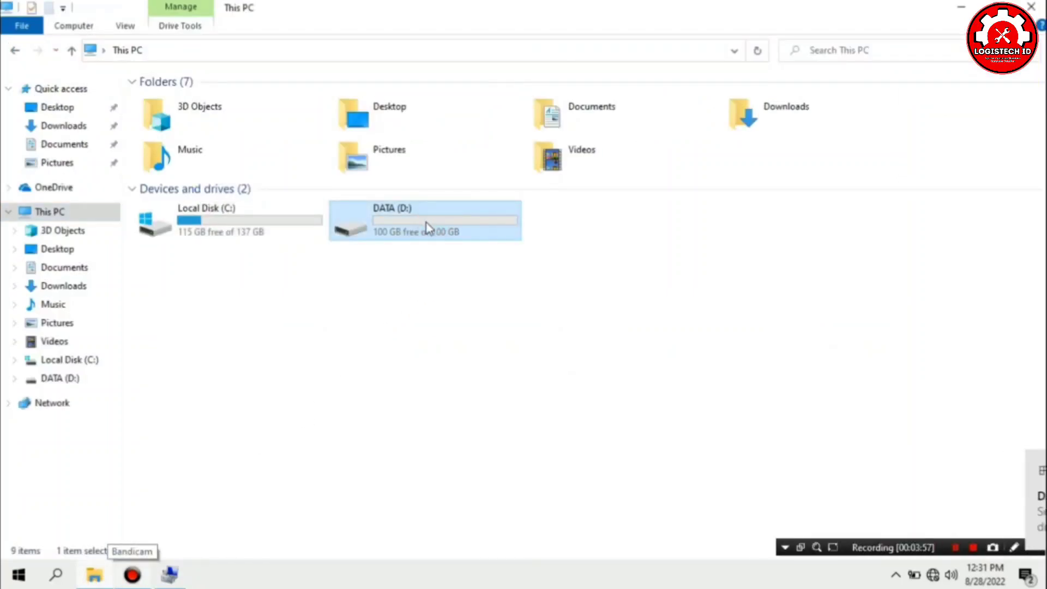
{"action": "left_click_drag", "start_coordinate": [285, 225], "coordinate": [187, 234]}
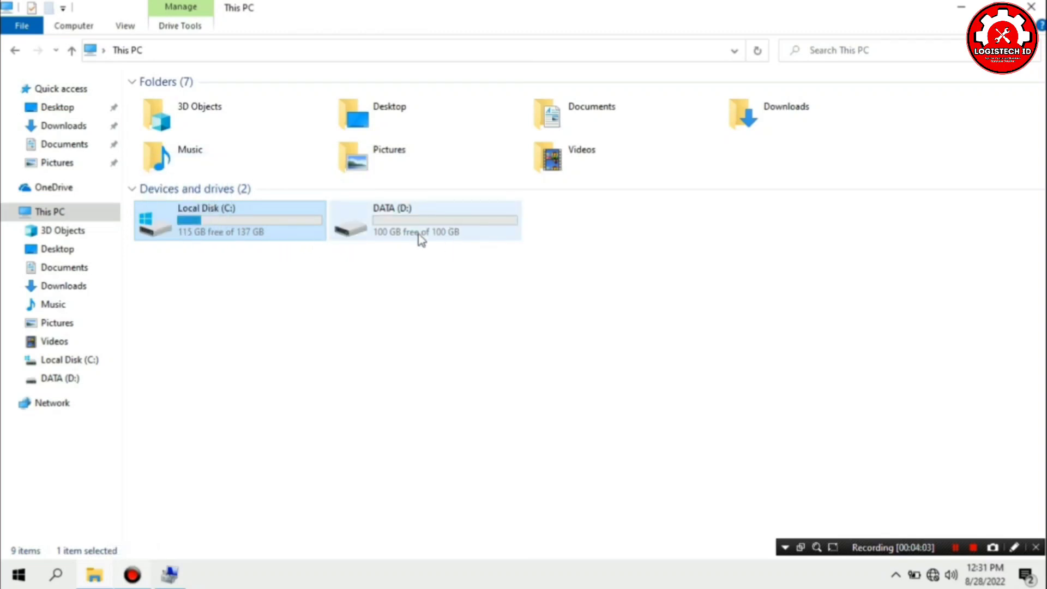
{"action": "left_click", "coordinate": [1029, 6]}
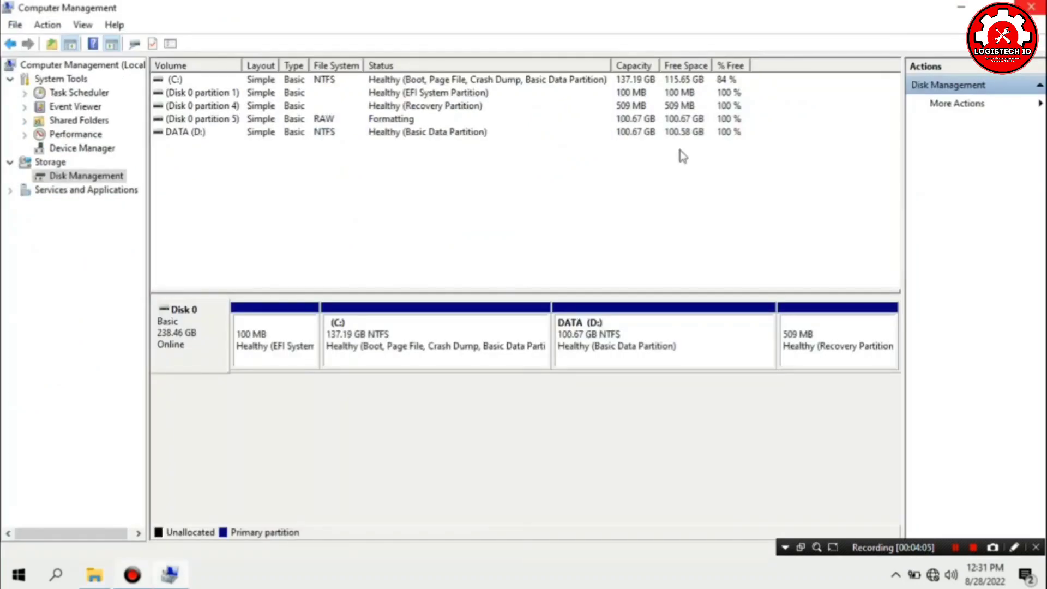
Delete the DATA (D:) volume from Disk 0 and accept erasing its data.
{"action": "left_click", "coordinate": [463, 337]}
{"action": "left_click", "coordinate": [609, 341]}
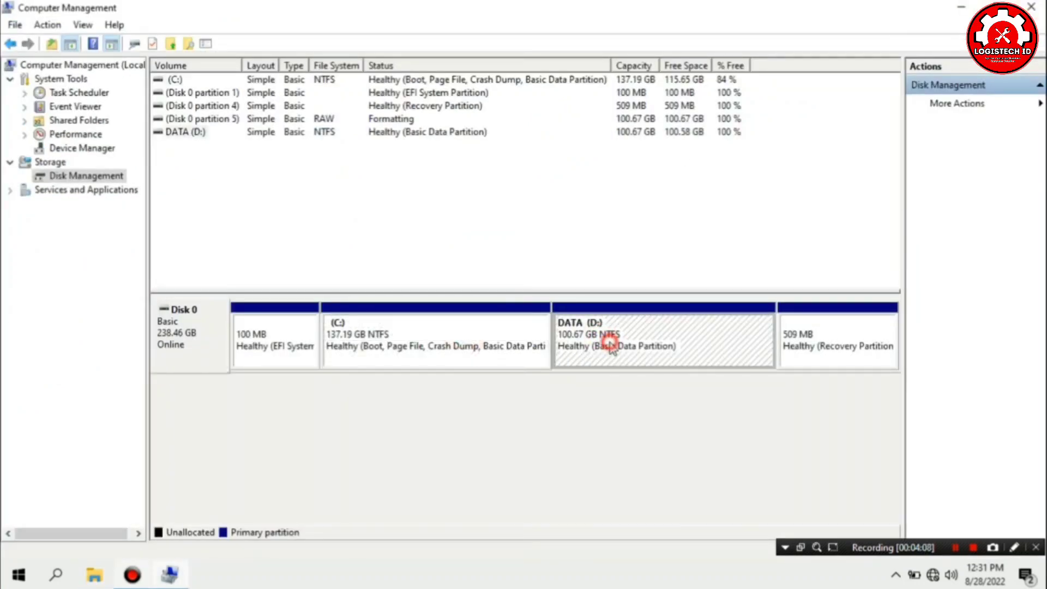
{"action": "right_click", "coordinate": [638, 340]}
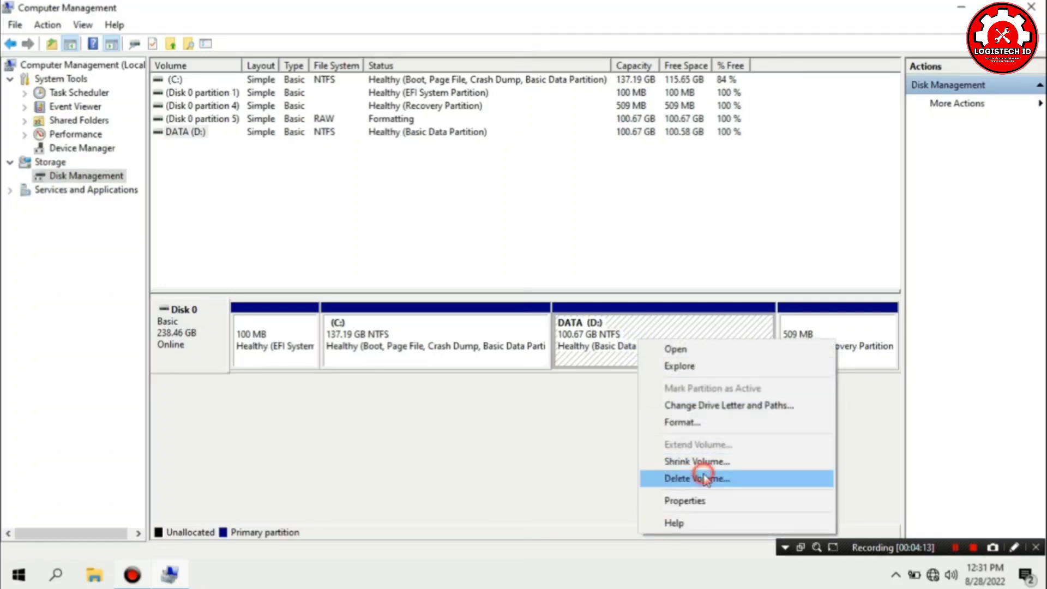
{"action": "left_click", "coordinate": [705, 479]}
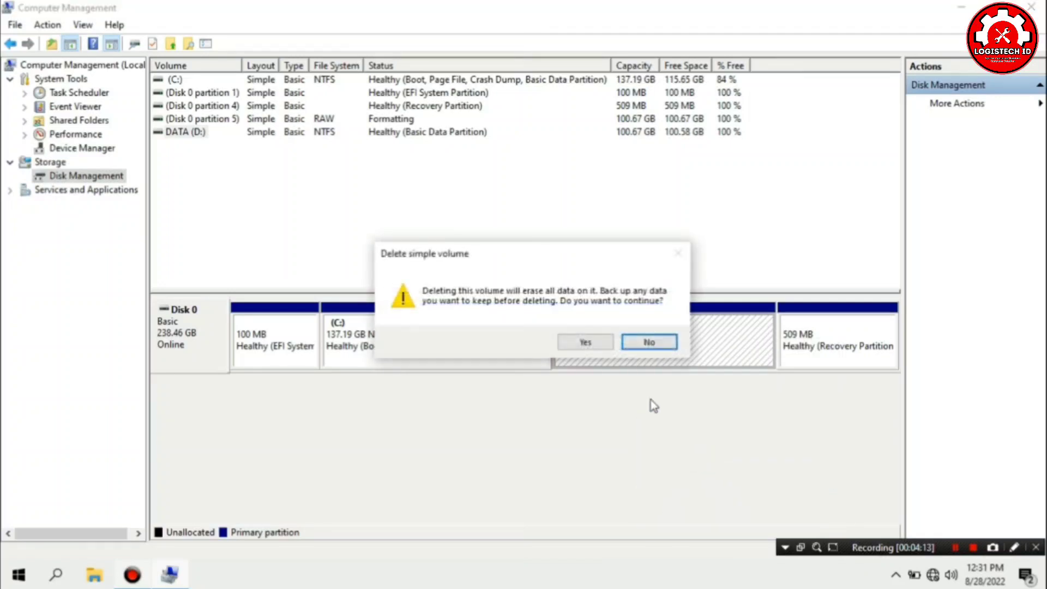
{"action": "left_click", "coordinate": [601, 342]}
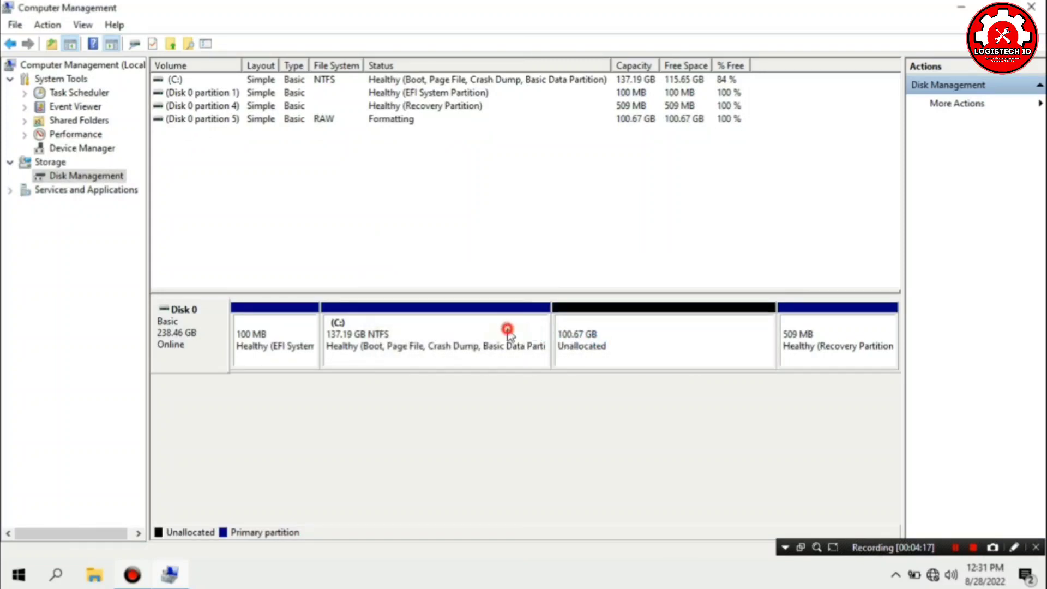
Extend the C: volume with all of the adjacent unallocated space, keeping the wizard's default settings.
{"action": "right_click", "coordinate": [507, 333]}
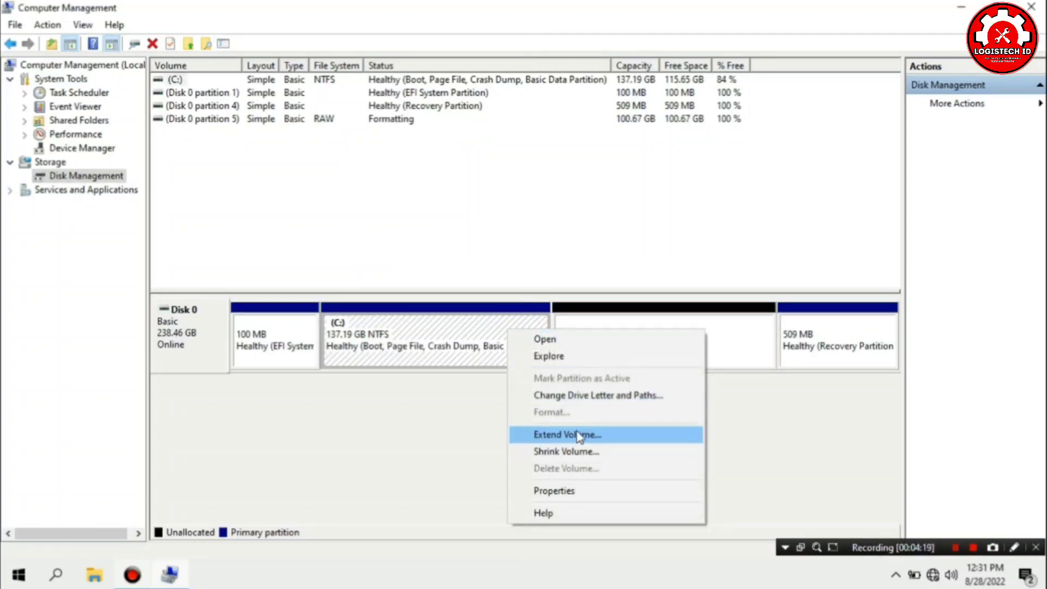
{"action": "left_click", "coordinate": [577, 435]}
{"action": "left_click", "coordinate": [447, 368]}
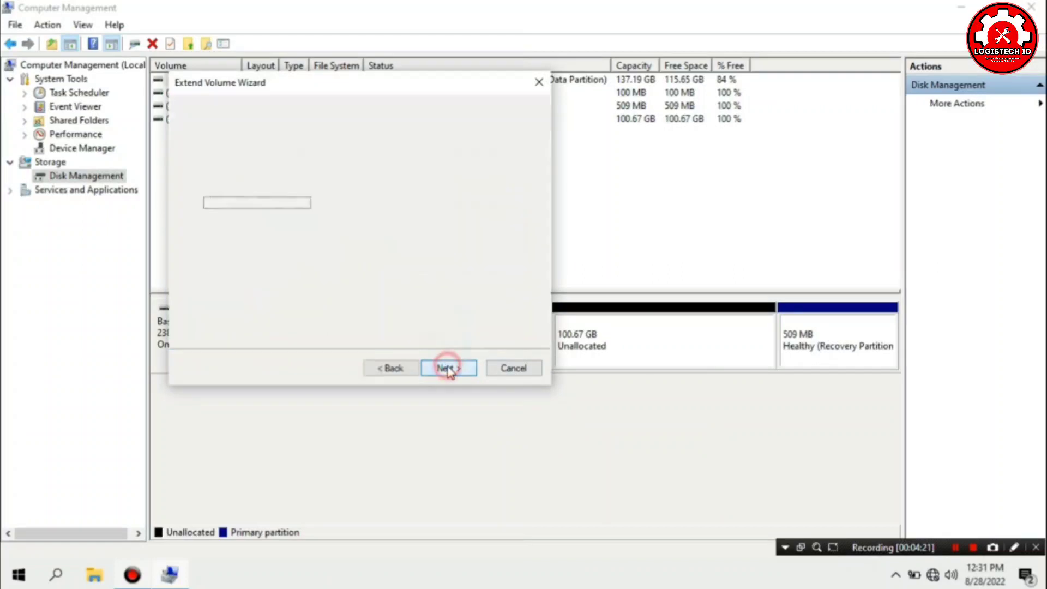
{"action": "left_click", "coordinate": [447, 367]}
{"action": "left_click", "coordinate": [450, 367]}
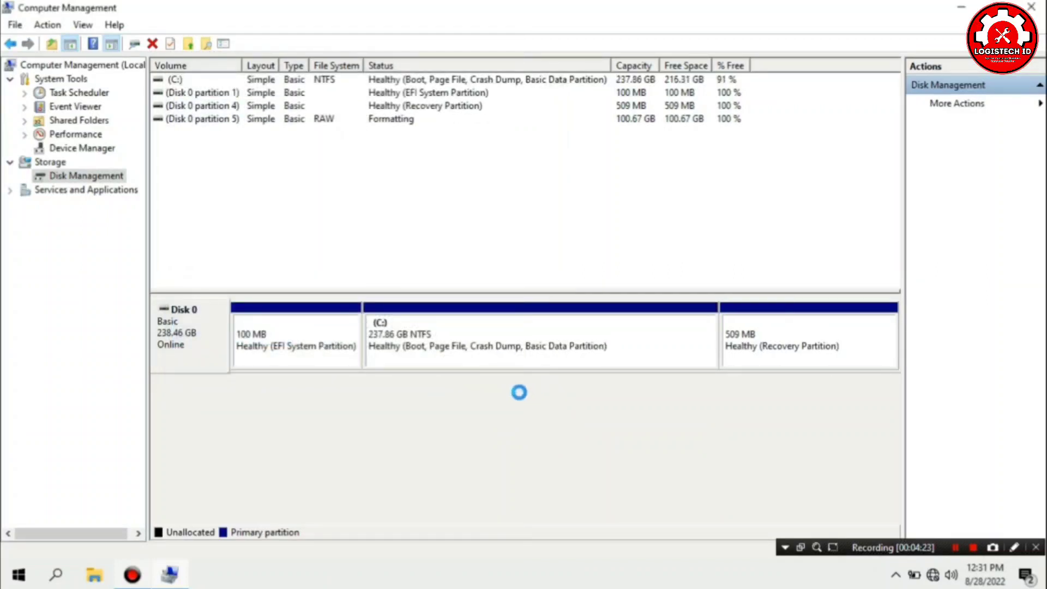
Shrink the C: volume by 103090 MB.
{"action": "left_click", "coordinate": [487, 335]}
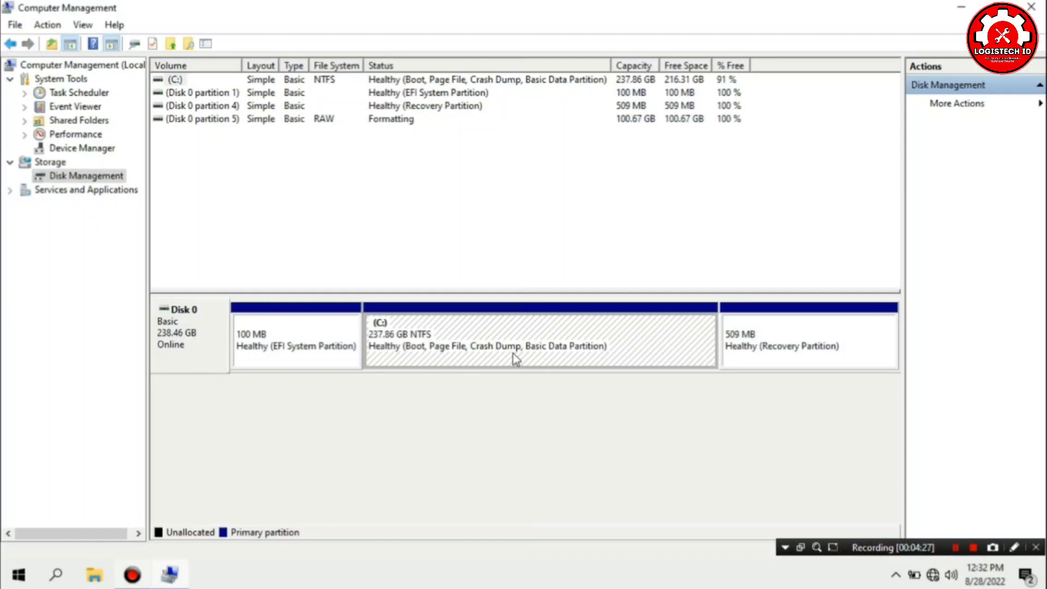
{"action": "right_click", "coordinate": [553, 326]}
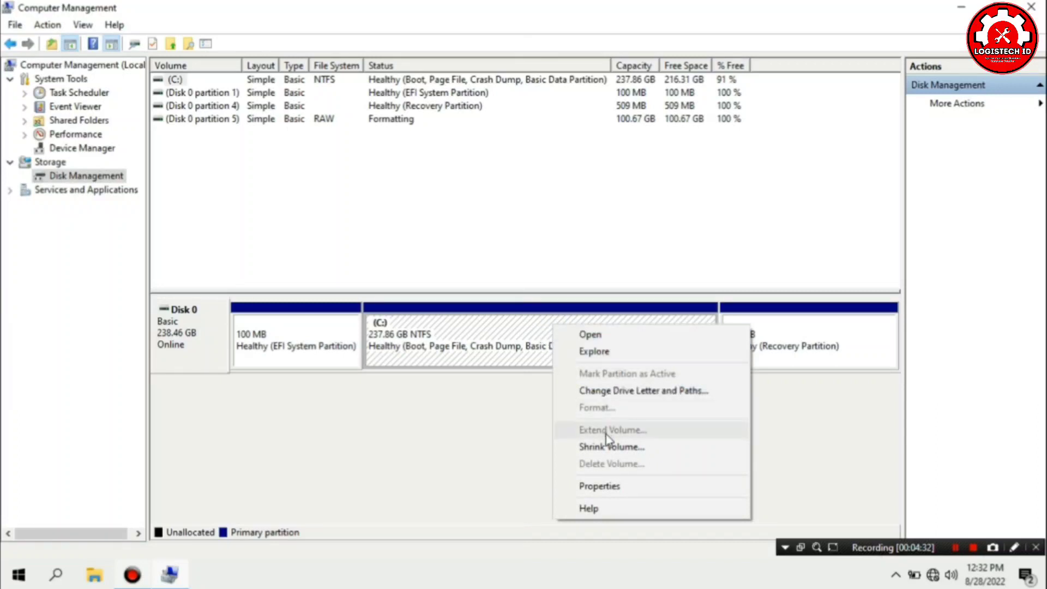
{"action": "left_click", "coordinate": [616, 450]}
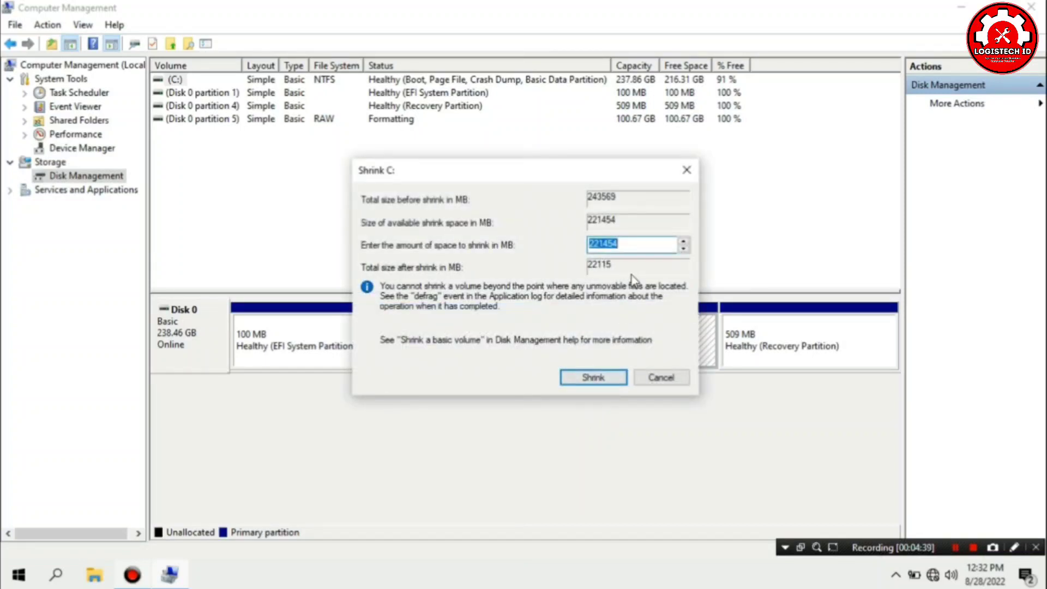
{"action": "type", "text": "1"}
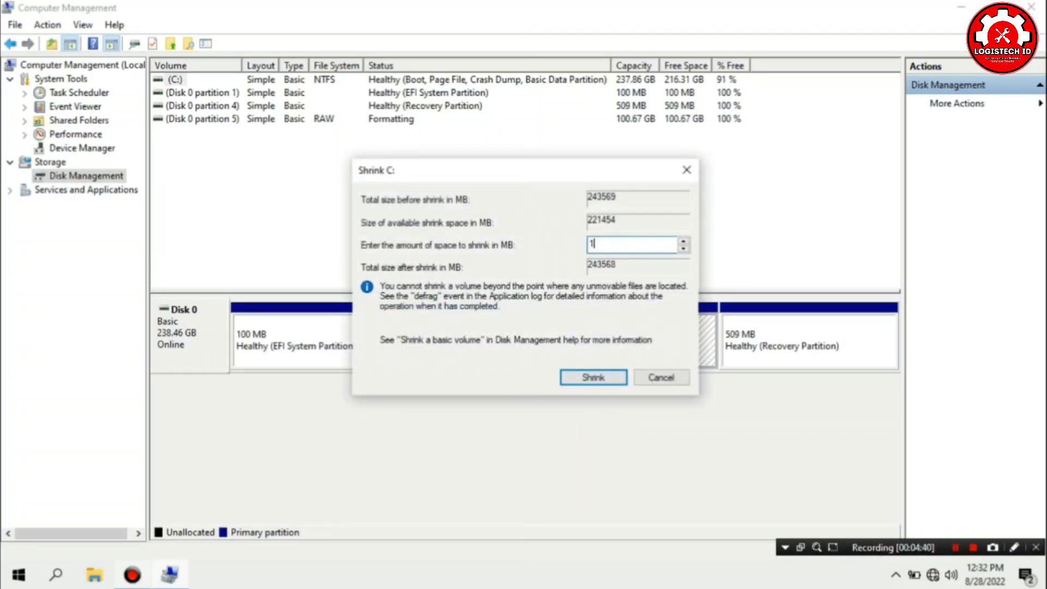
{"action": "type", "text": "03090"}
{"action": "left_click", "coordinate": [600, 378]}
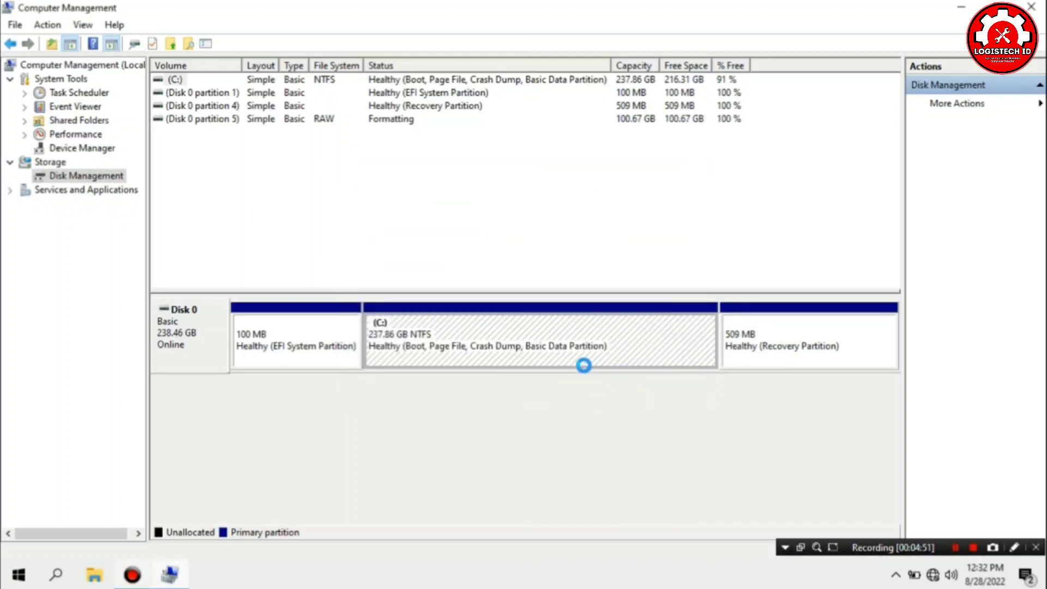
Start a new simple volume in the unallocated space with the full 103090 MB and drive letter D.
{"action": "left_click", "coordinate": [631, 348]}
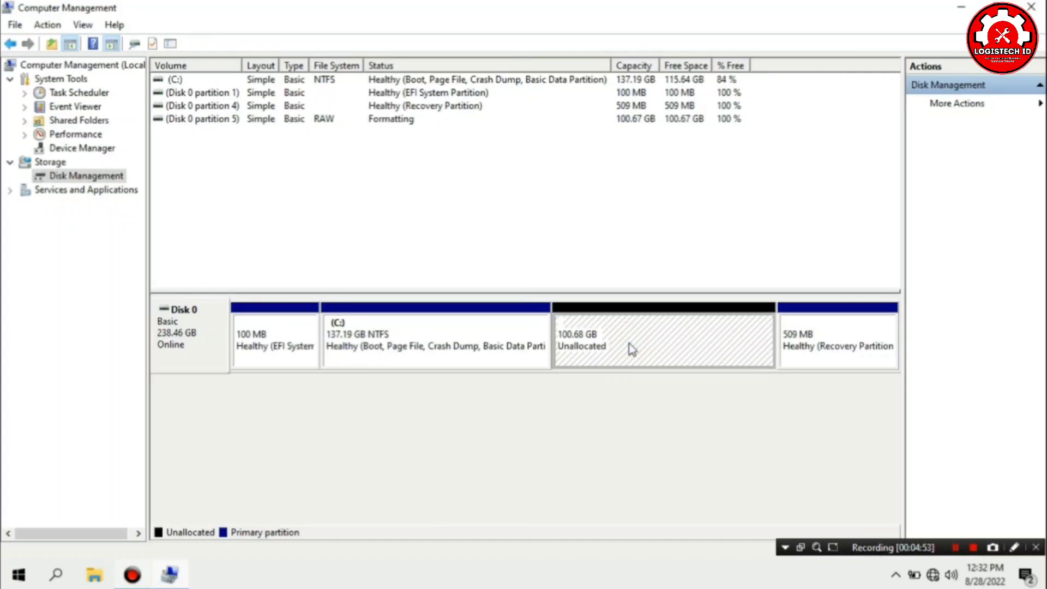
{"action": "right_click", "coordinate": [631, 347]}
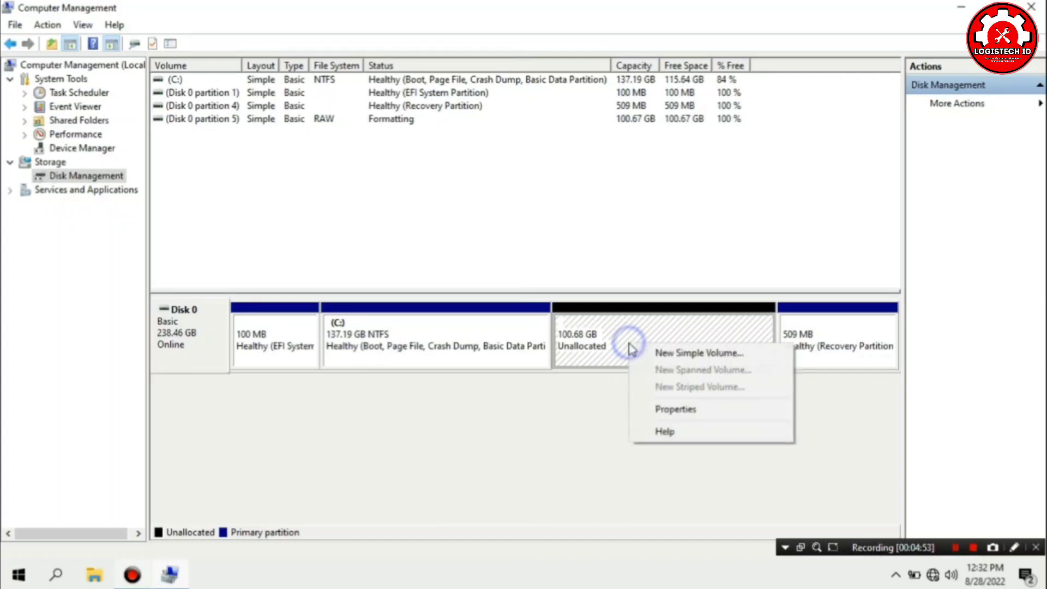
{"action": "left_click", "coordinate": [682, 354]}
{"action": "left_click", "coordinate": [448, 356]}
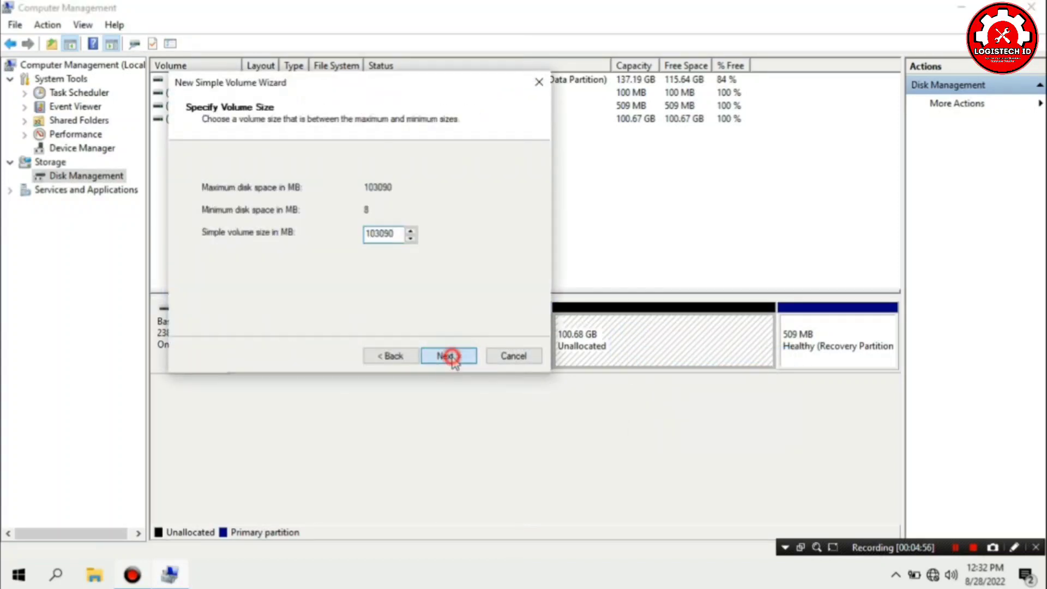
{"action": "left_click", "coordinate": [450, 357]}
{"action": "left_click", "coordinate": [447, 355]}
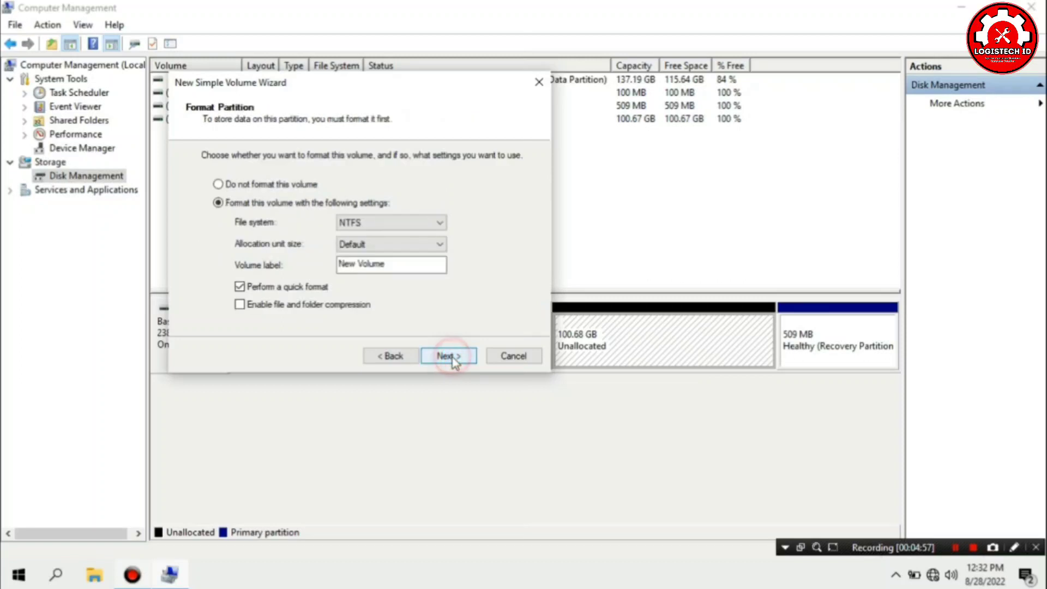
Label the new volume "D A T A", keep NTFS with default allocation size and quick format, and finish creating it.
{"action": "triple_click", "coordinate": [385, 265]}
{"action": "type", "text": "D"}
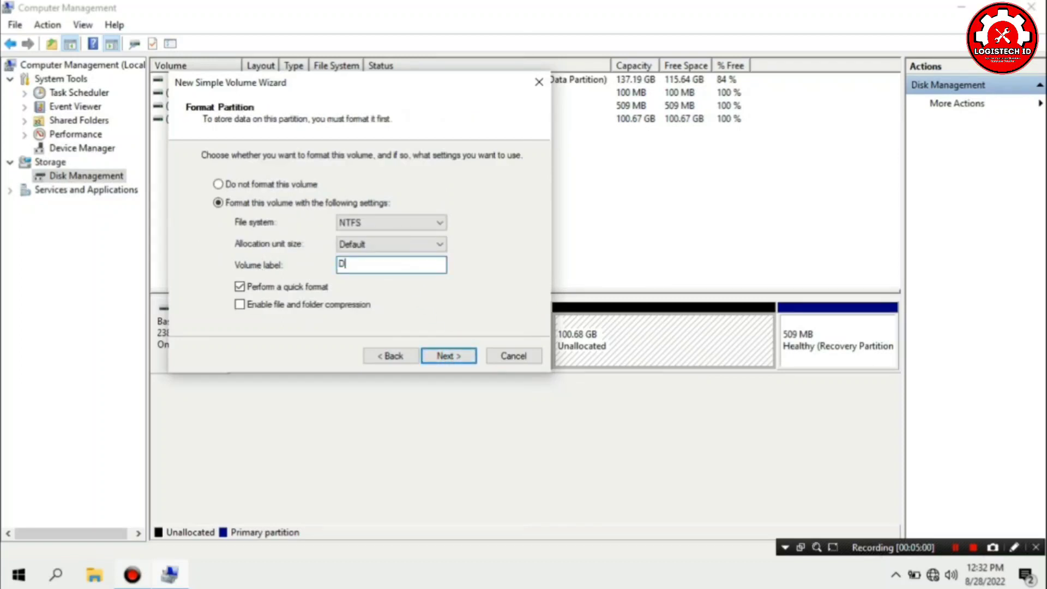
{"action": "type", "text": " A T A"}
{"action": "left_click", "coordinate": [447, 356]}
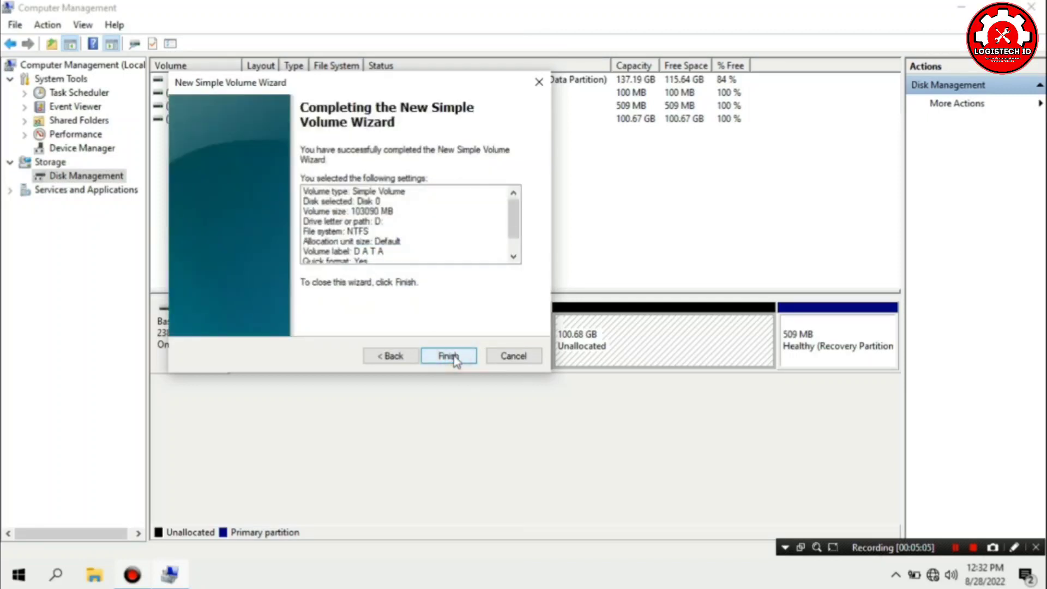
{"action": "left_click", "coordinate": [454, 358]}
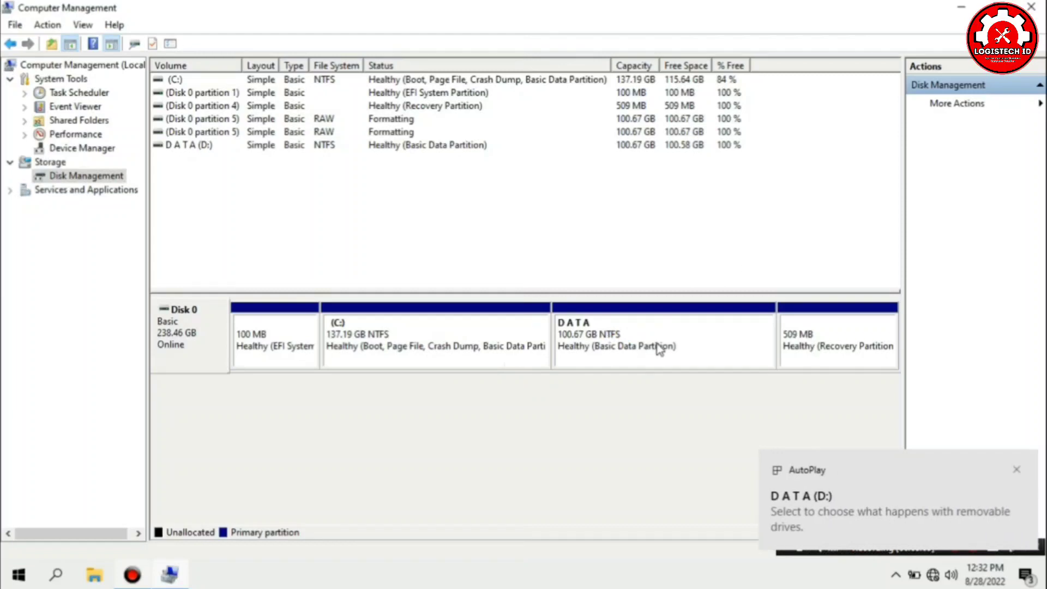
Close Computer Management, check the drives in File Explorer's This PC view, and look inside D A T A (D:).
{"action": "left_click", "coordinate": [1030, 7]}
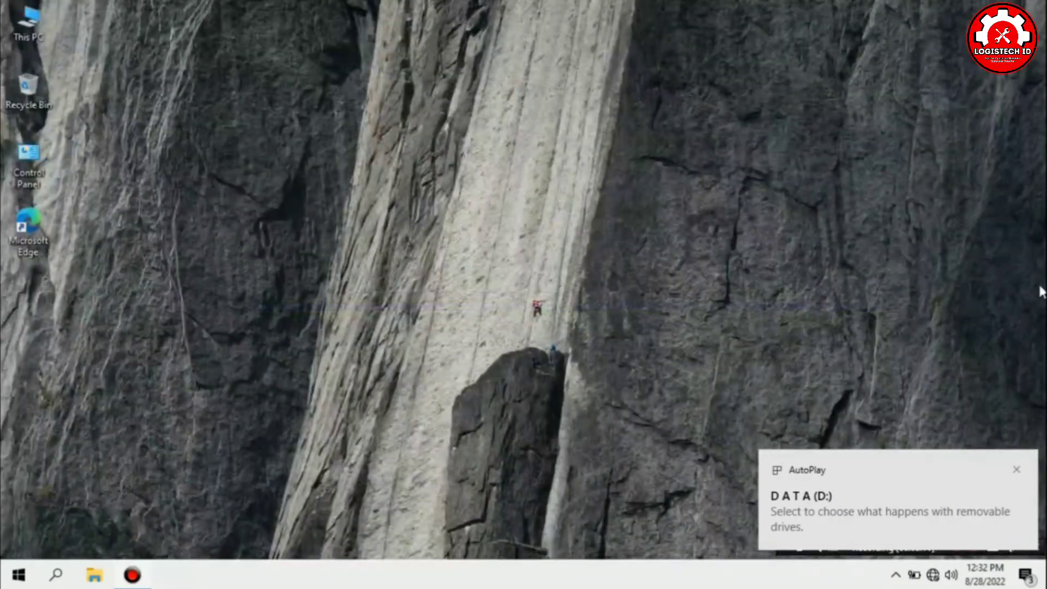
{"action": "left_click", "coordinate": [94, 577]}
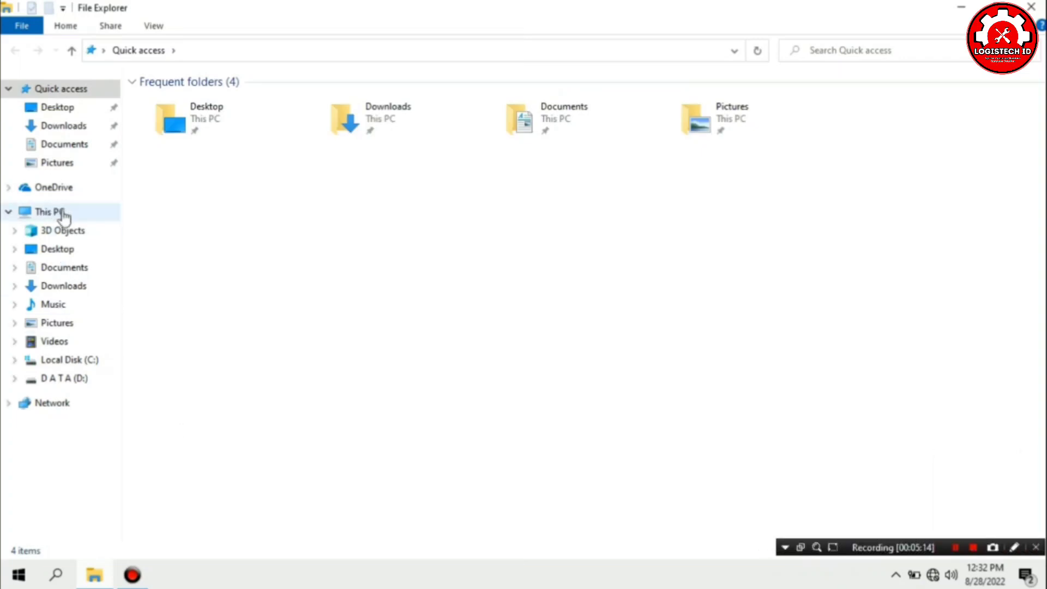
{"action": "left_click", "coordinate": [62, 211]}
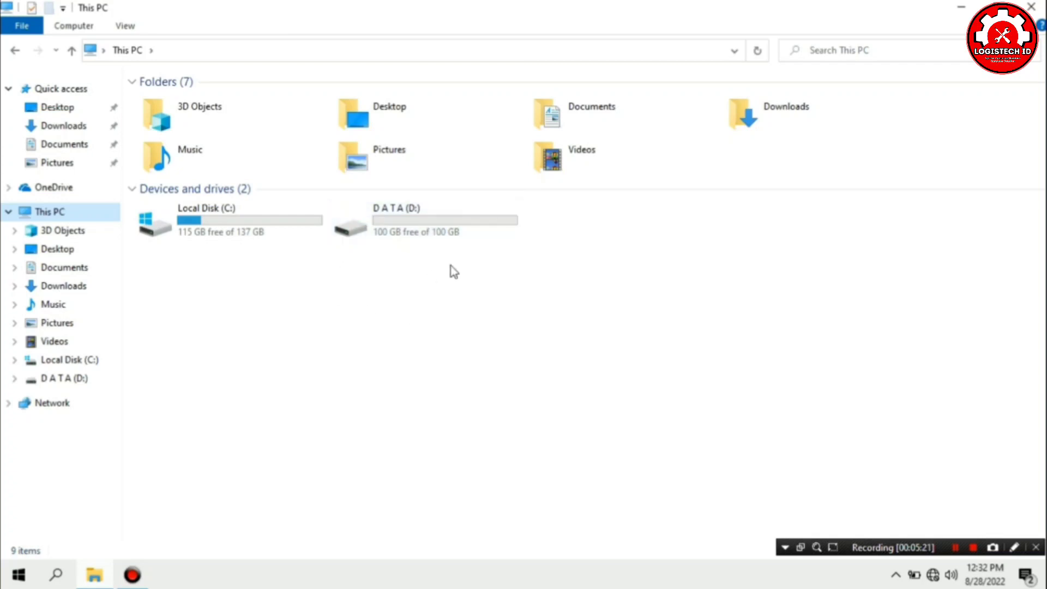
{"action": "left_click", "coordinate": [429, 230]}
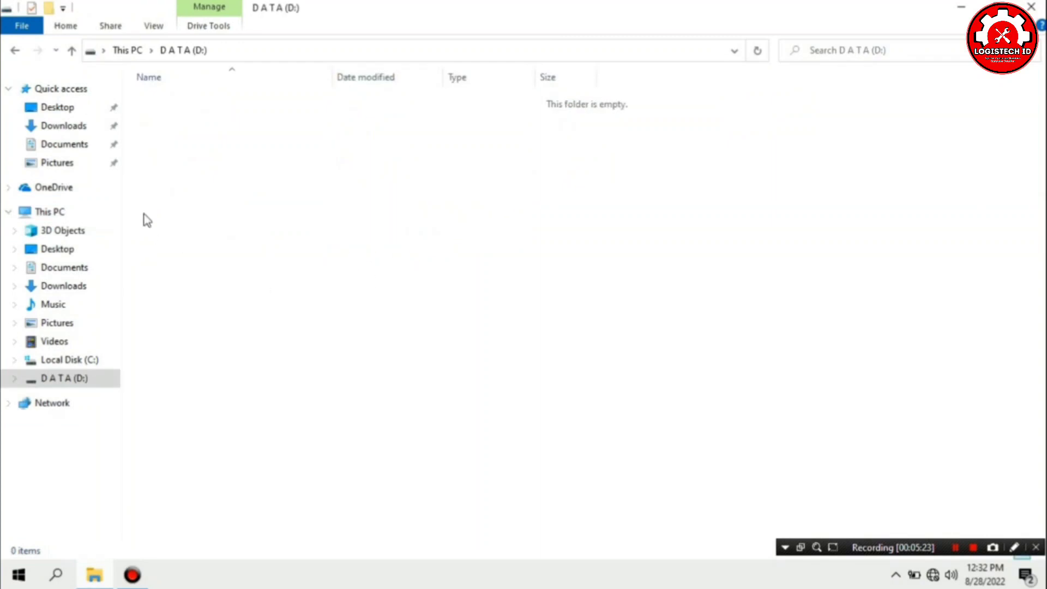
{"action": "left_click", "coordinate": [15, 52]}
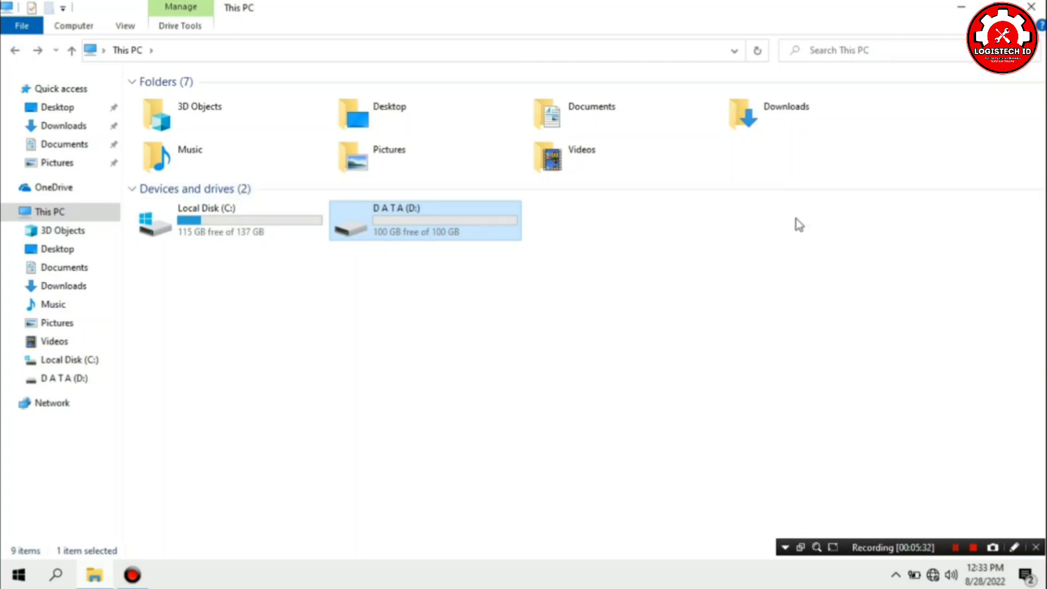
Optimize the D A T A (D:) drive through the drive tools in Local Disk (C:)'s properties, then close all windows.
{"action": "right_click", "coordinate": [298, 217]}
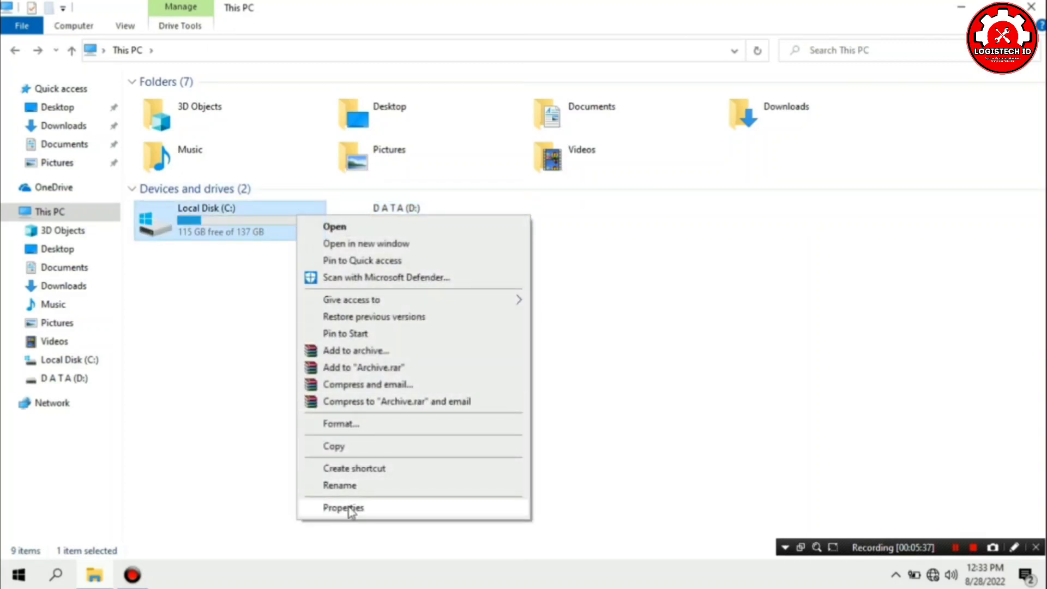
{"action": "left_click", "coordinate": [343, 507]}
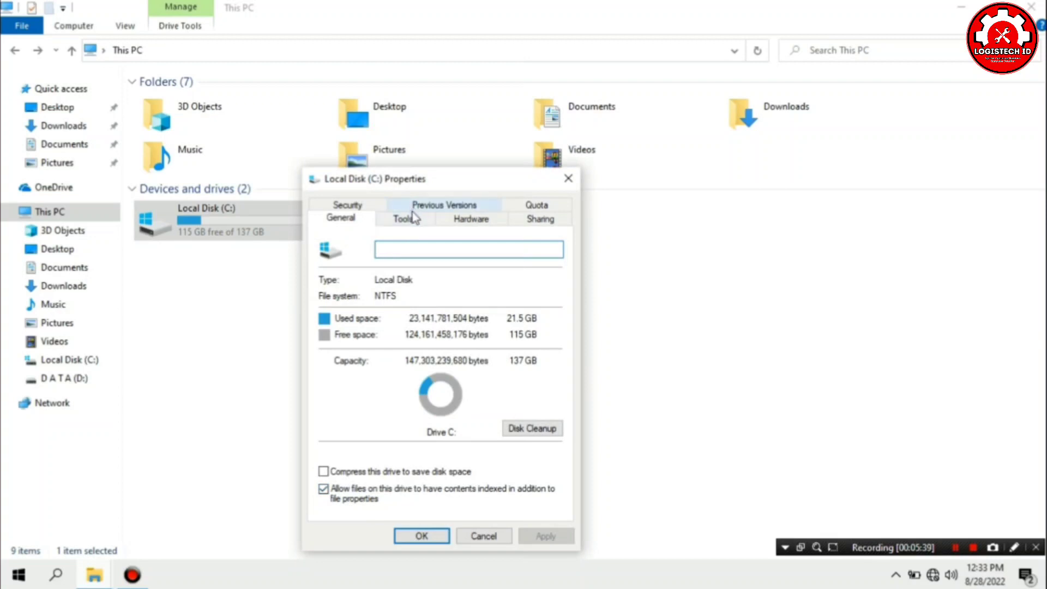
{"action": "left_click", "coordinate": [404, 218]}
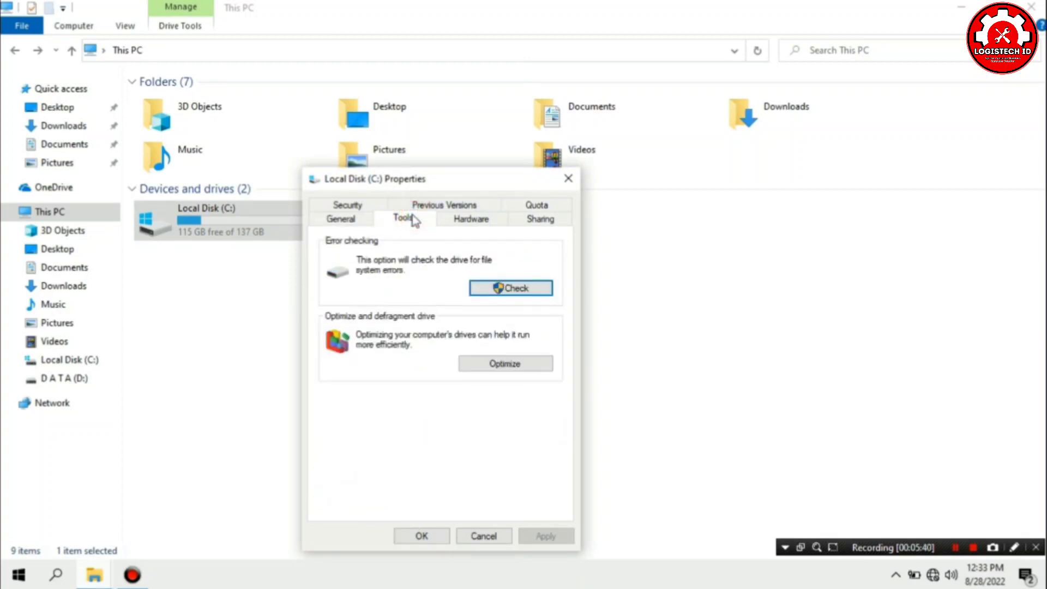
{"action": "left_click", "coordinate": [503, 365]}
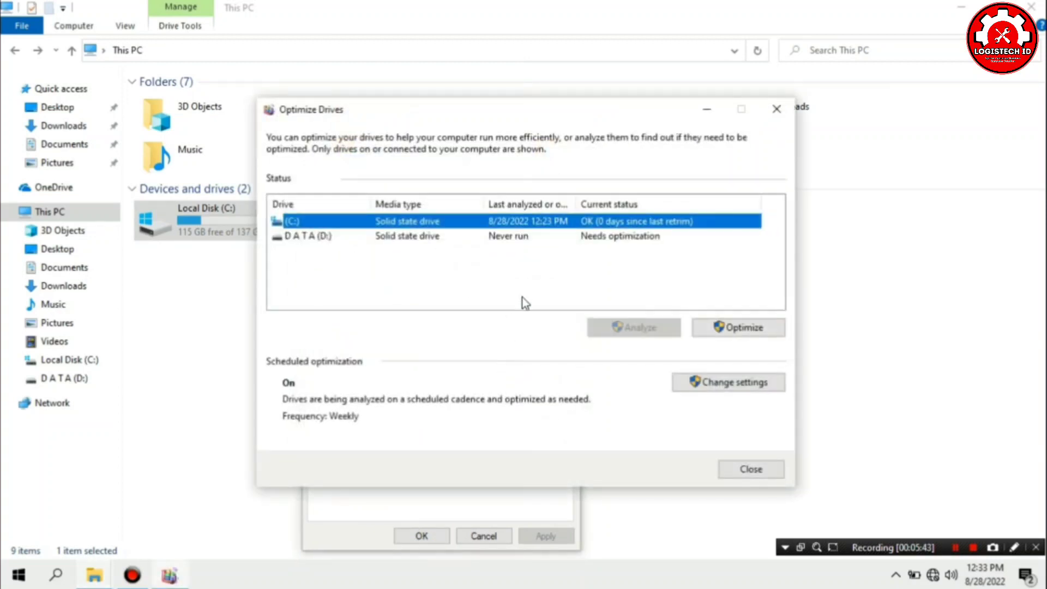
{"action": "left_click", "coordinate": [521, 236]}
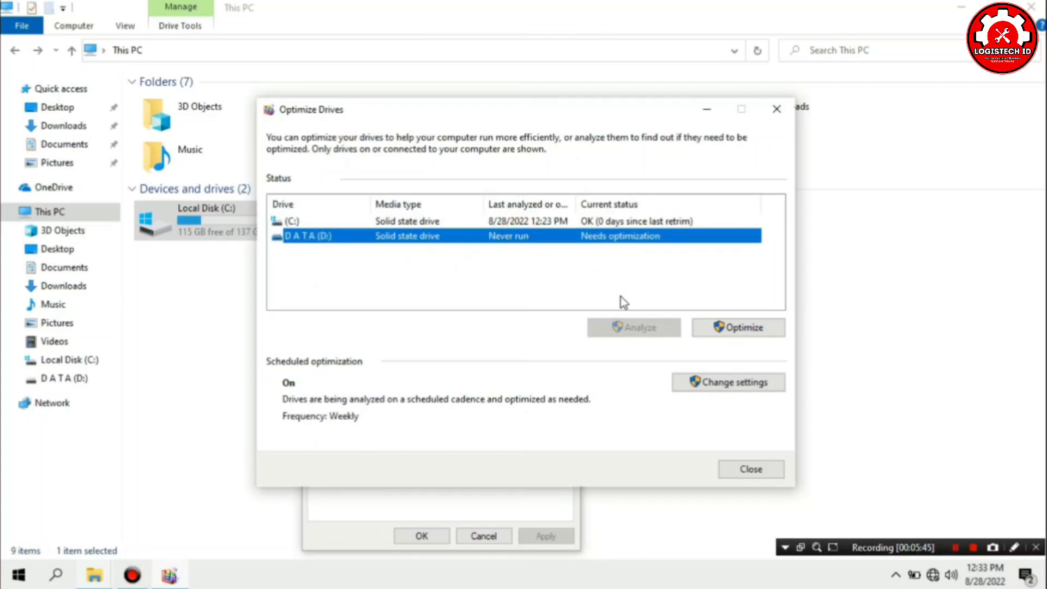
{"action": "left_click", "coordinate": [721, 333]}
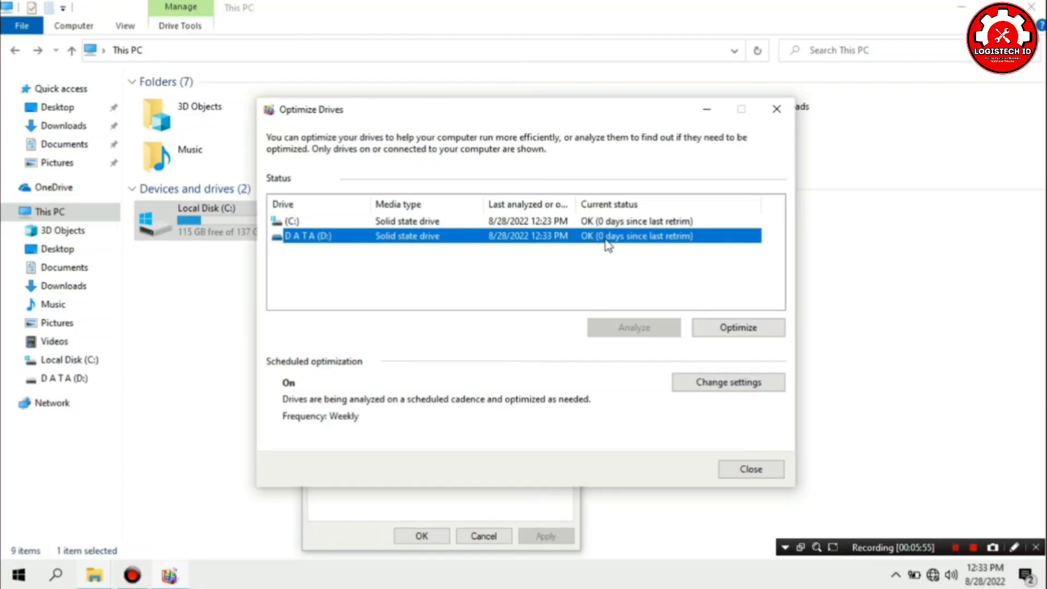
{"action": "left_click", "coordinate": [751, 472]}
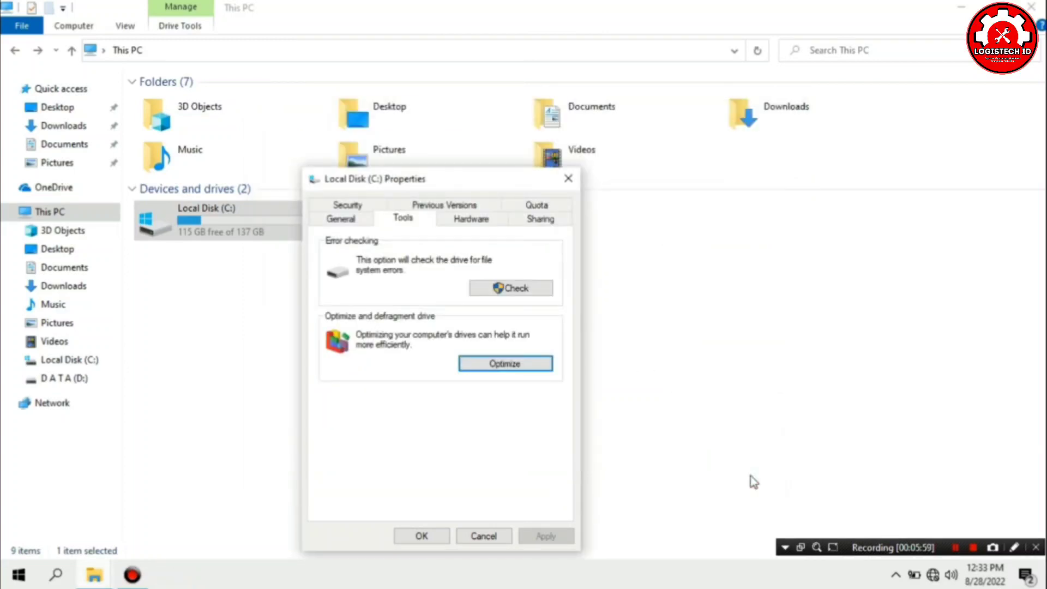
{"action": "left_click", "coordinate": [422, 536]}
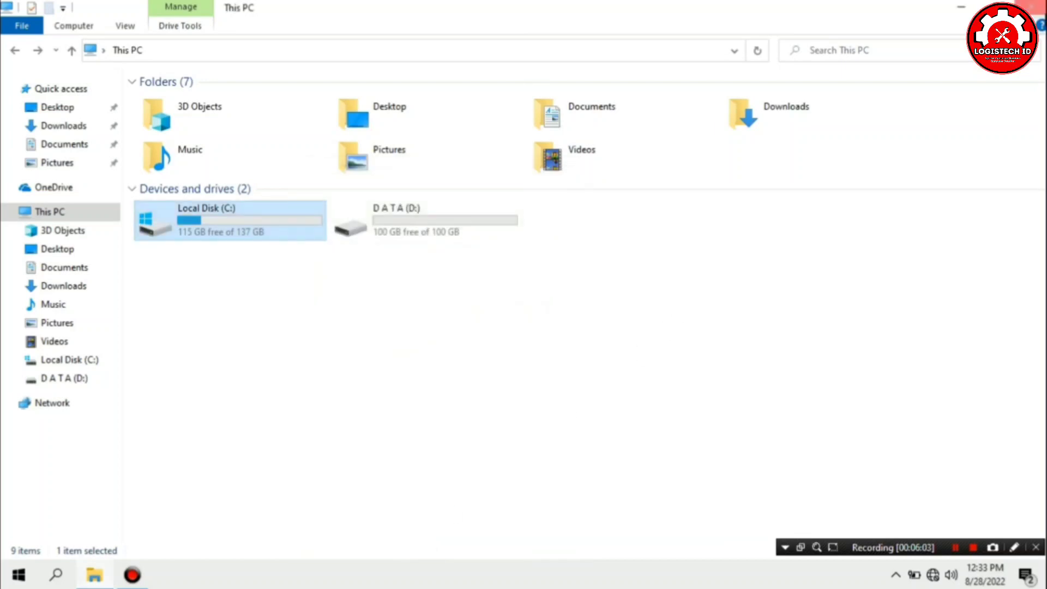
{"action": "left_click", "coordinate": [1033, 6]}
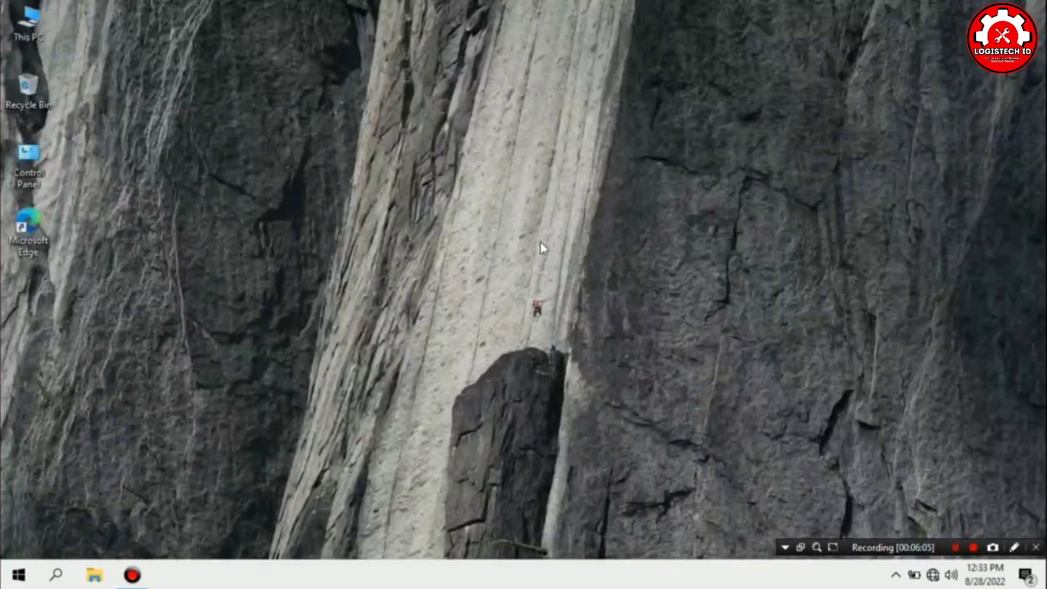
{"action": "left_click", "coordinate": [18, 575]}
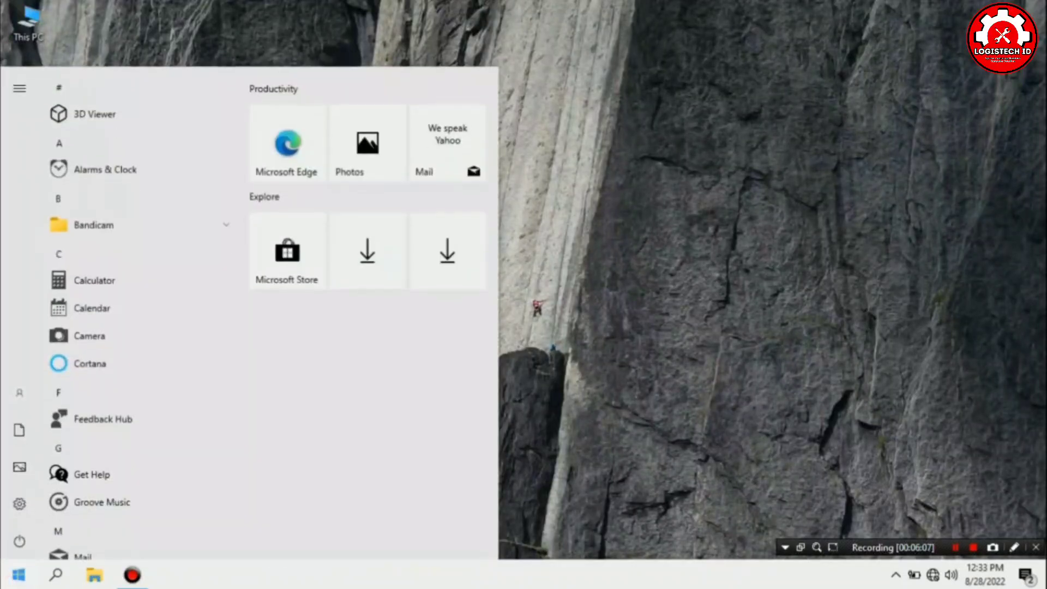
{"action": "left_click", "coordinate": [17, 540]}
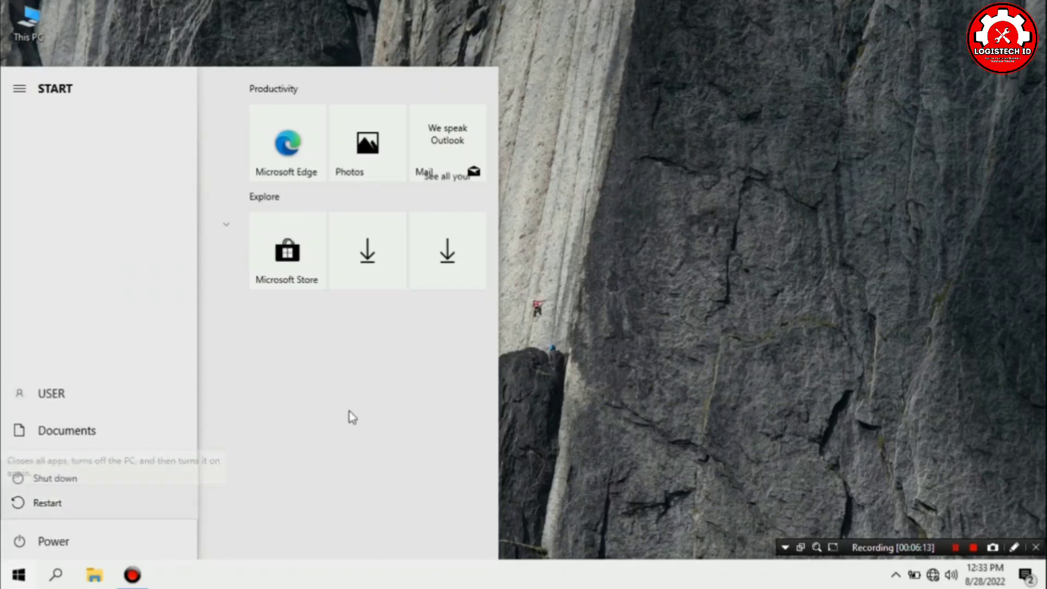
{"action": "key", "text": "Escape"}
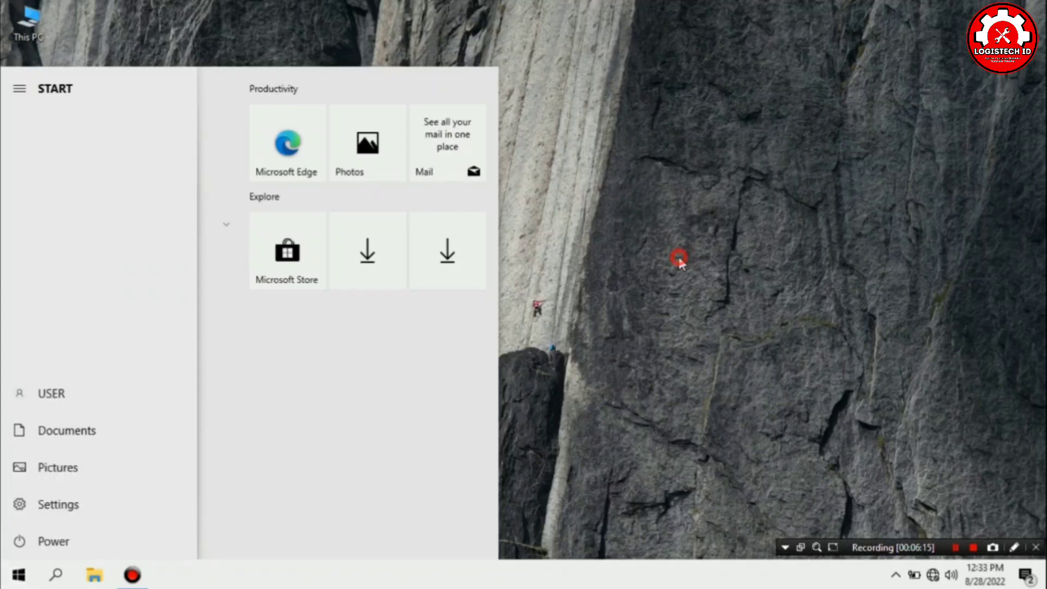
{"action": "left_click", "coordinate": [679, 260]}
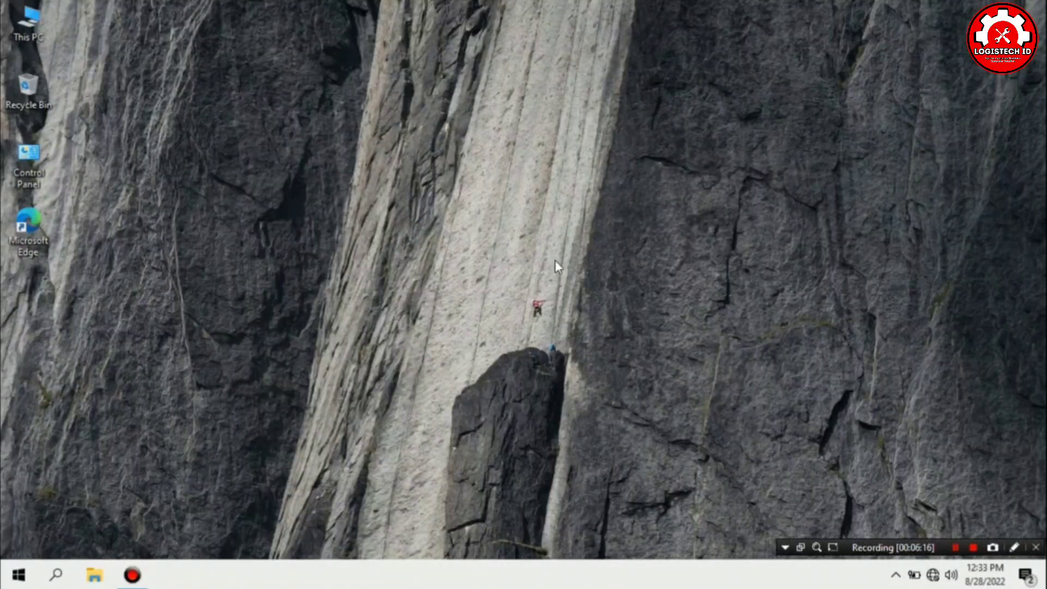